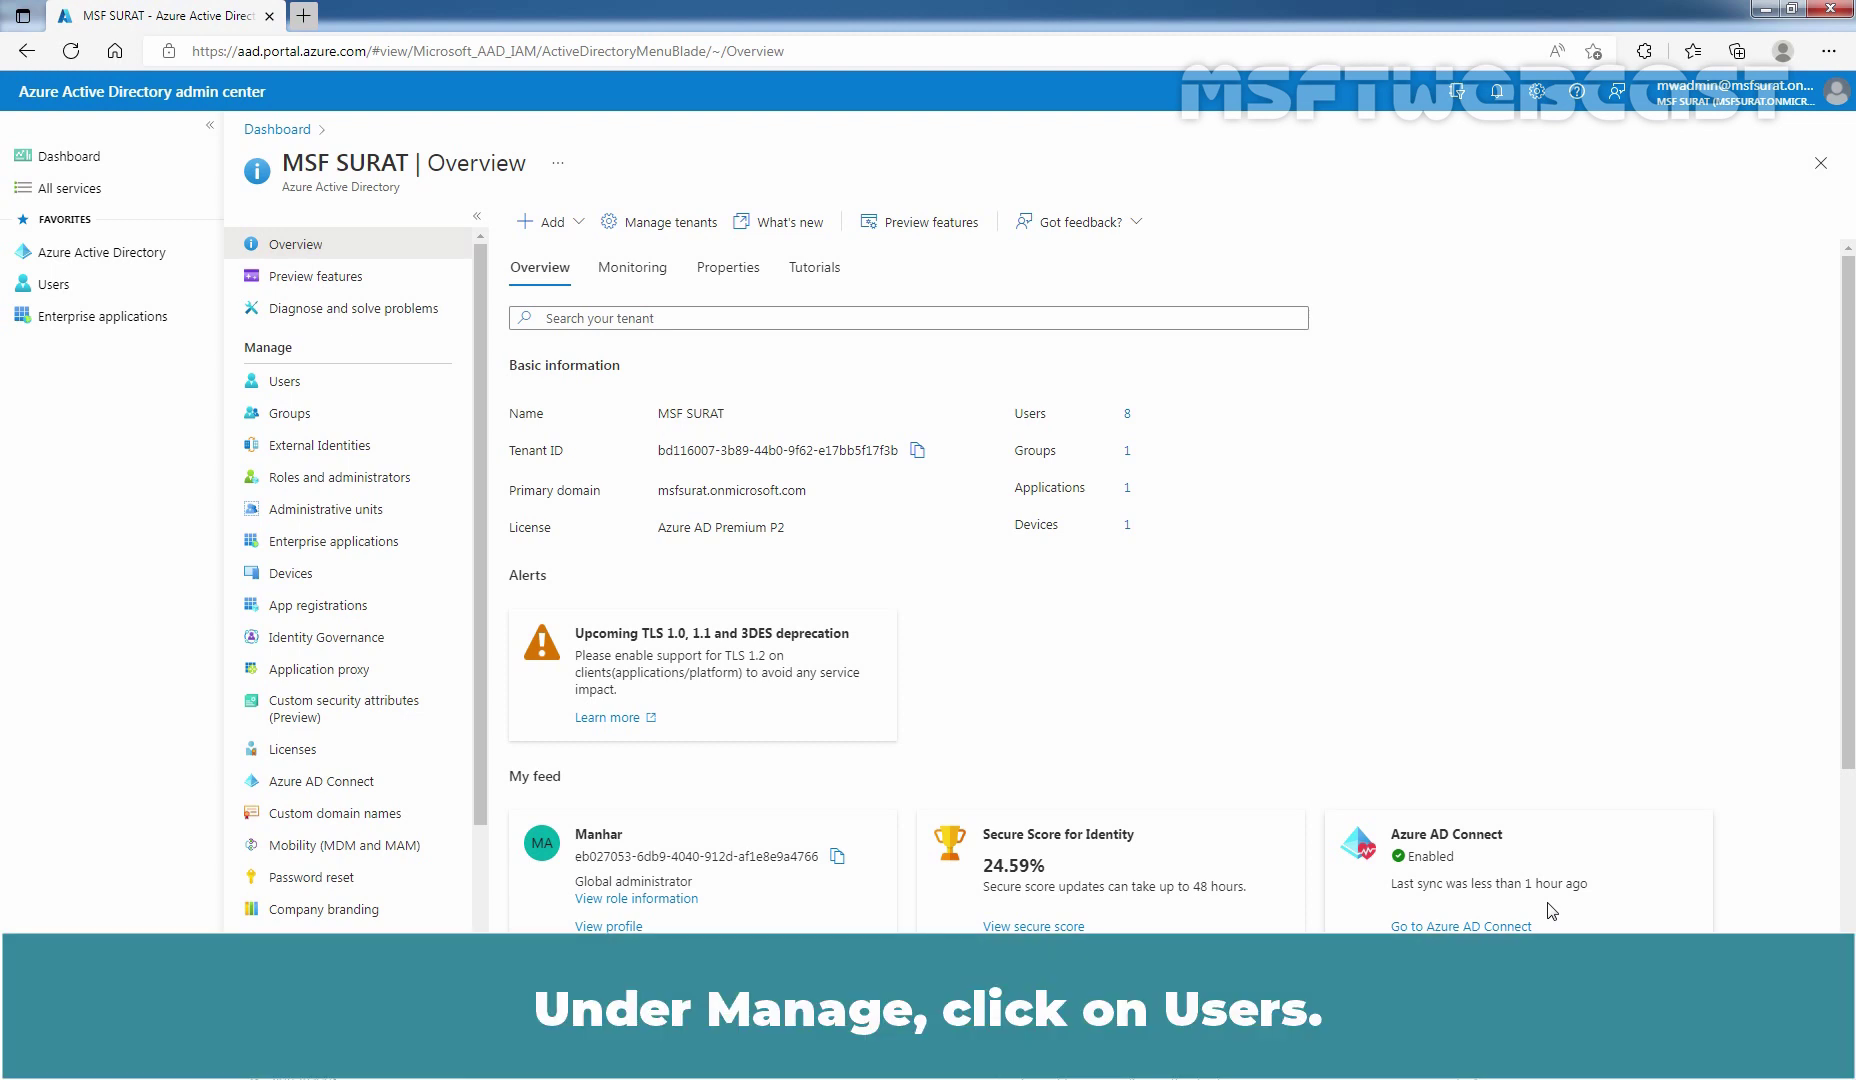
Filter the Users list to On-premises sync enabled = Yes, leaving the five synced users
left_click(281, 385)
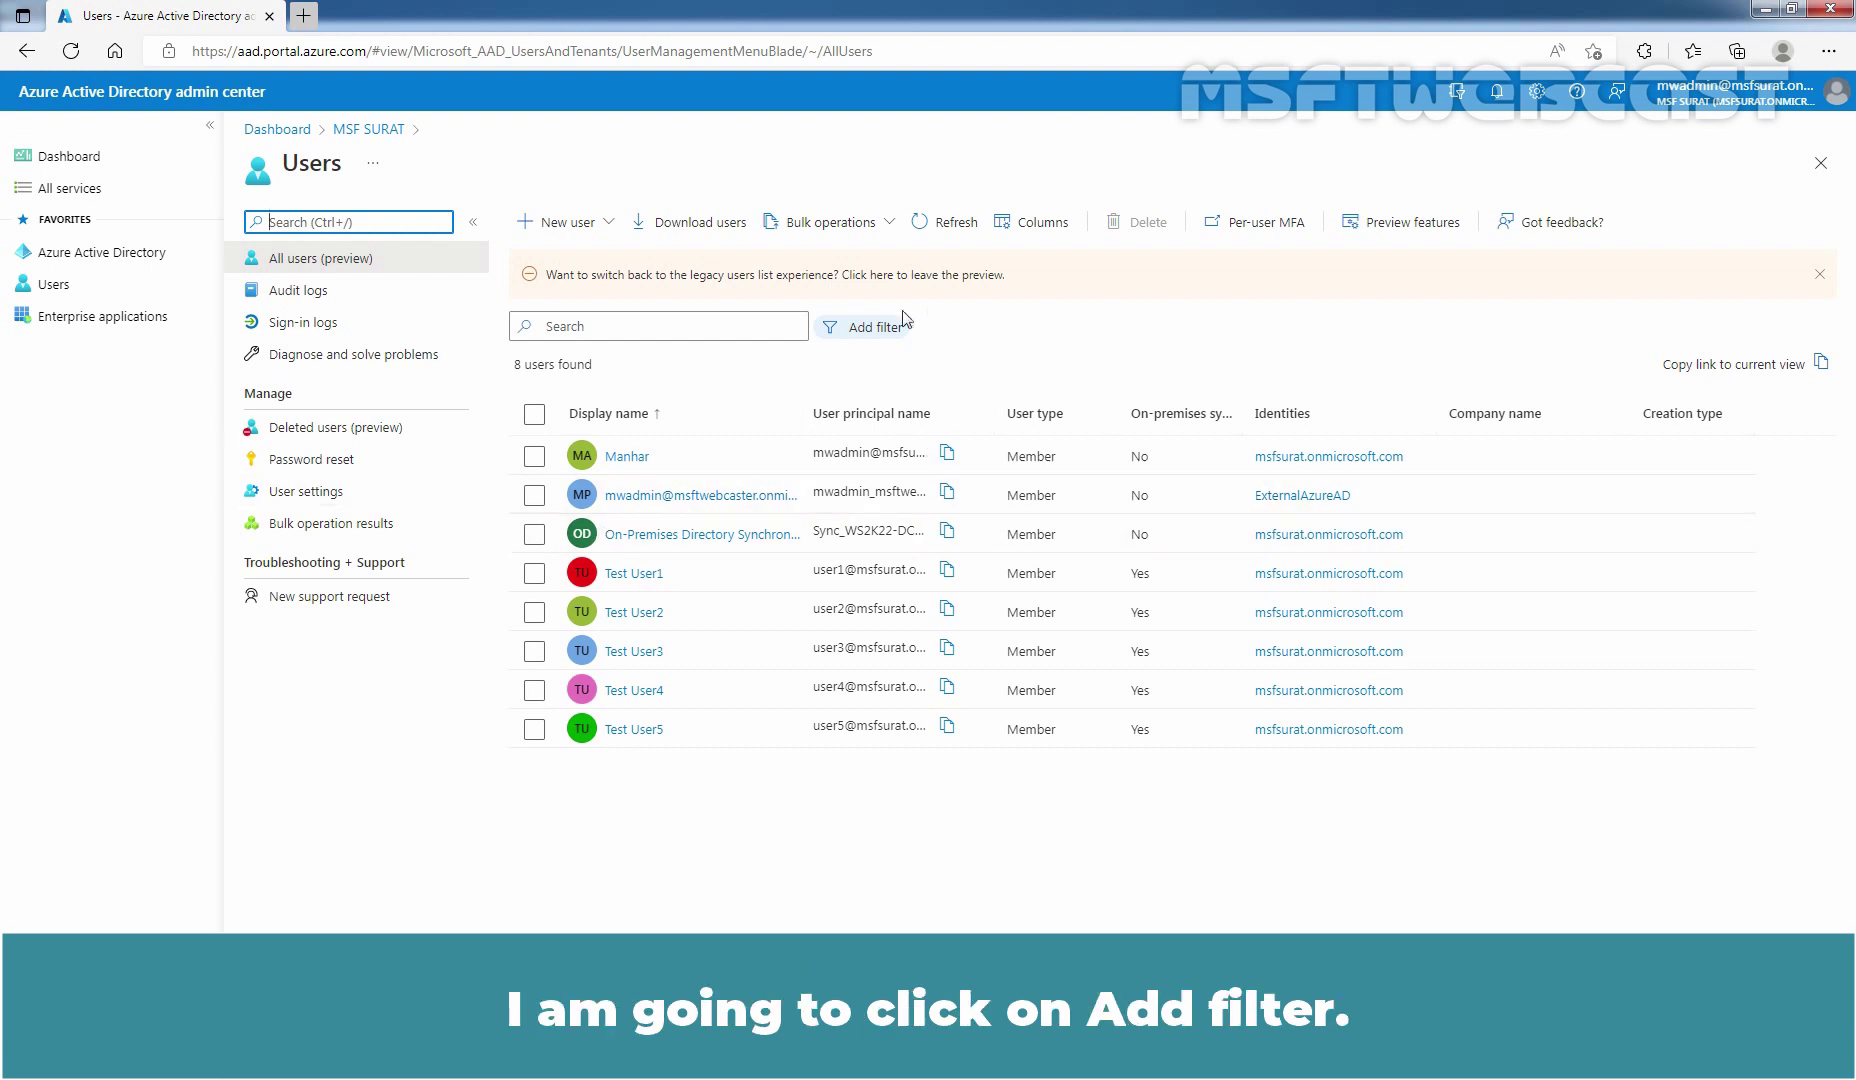
left_click(865, 334)
type("o")
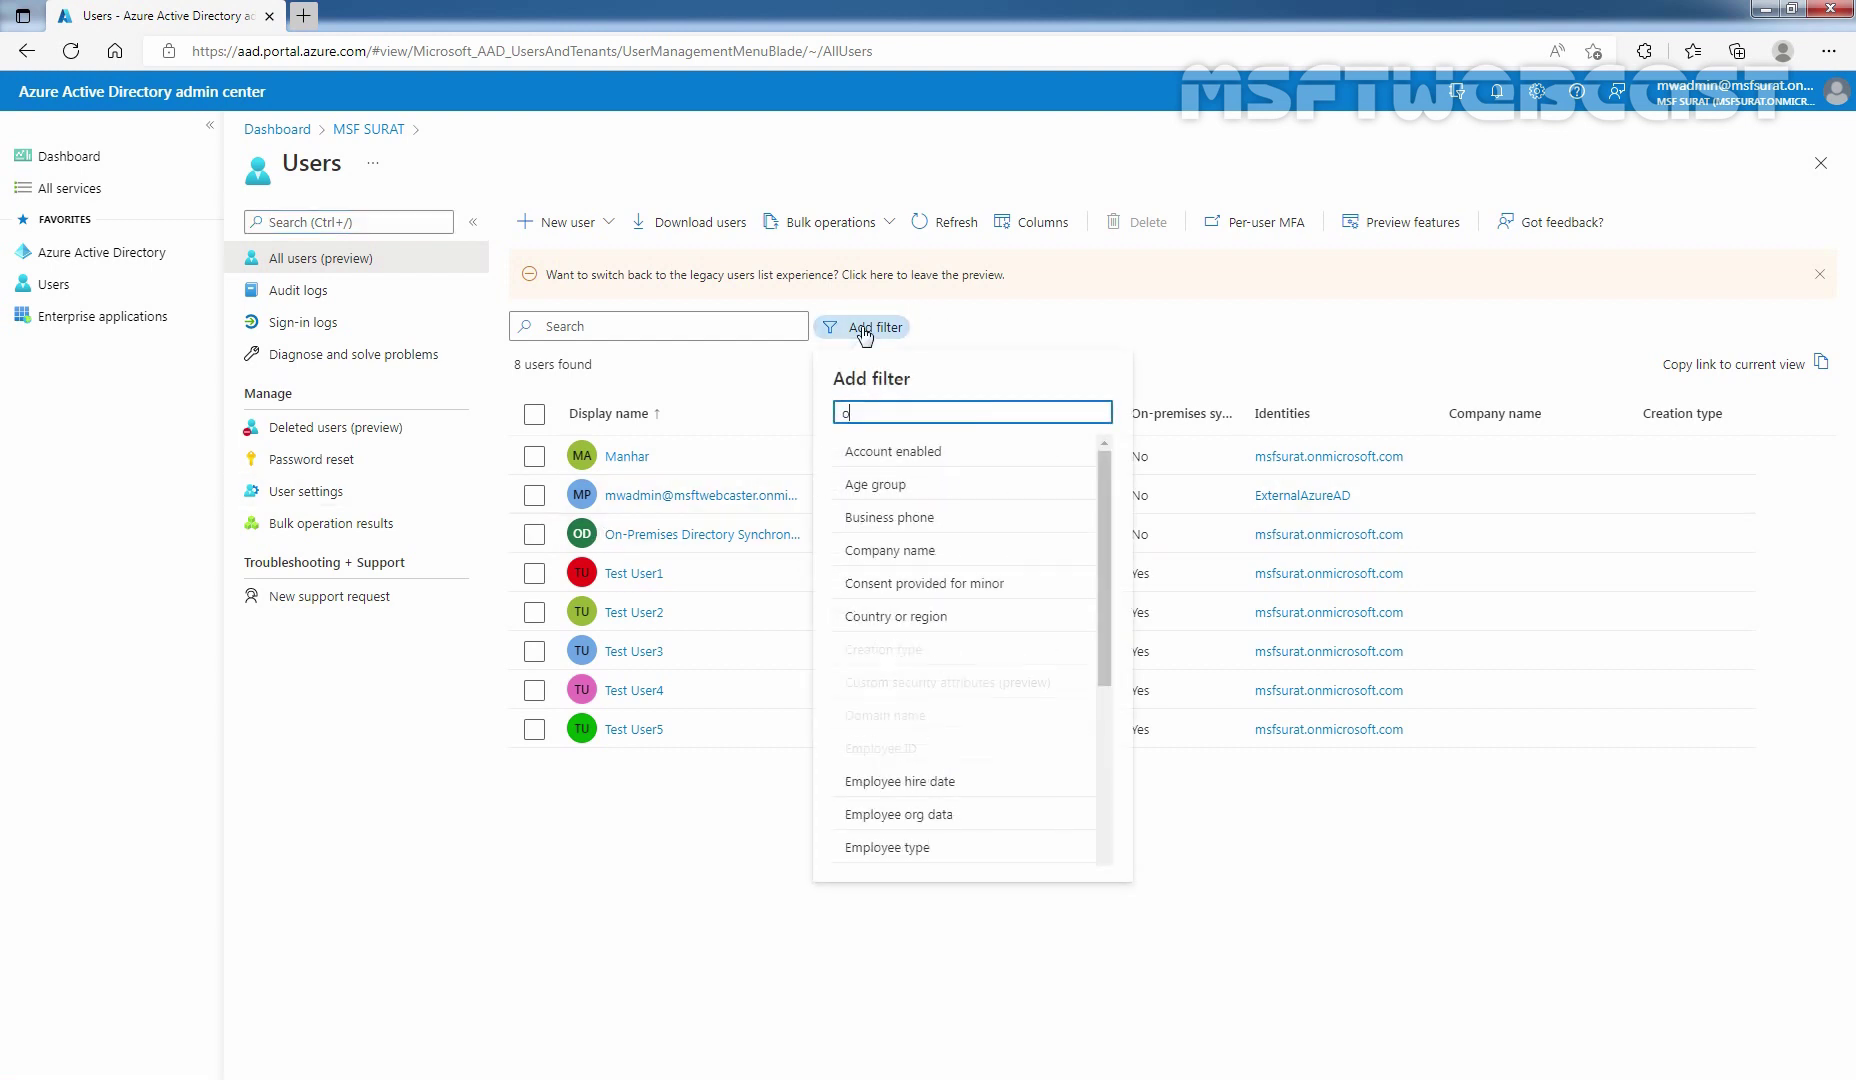
type("n-pre")
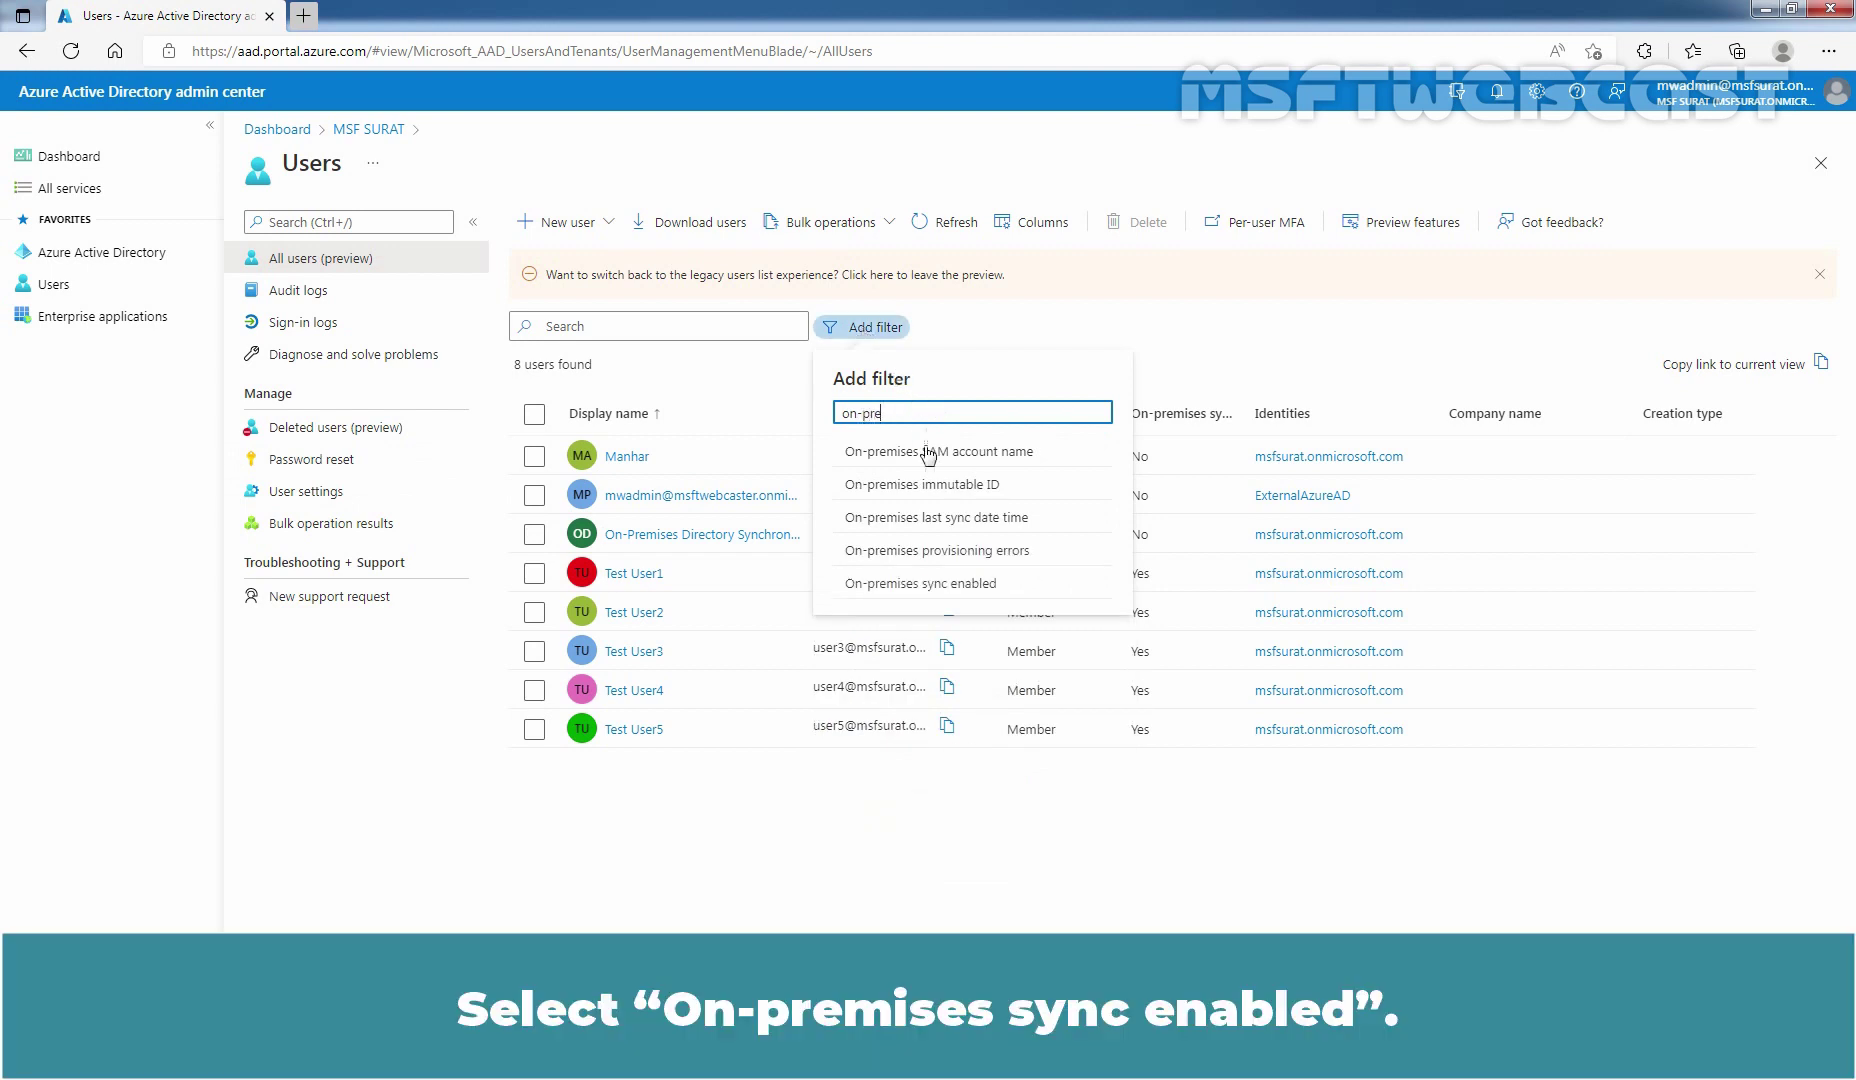
left_click(887, 583)
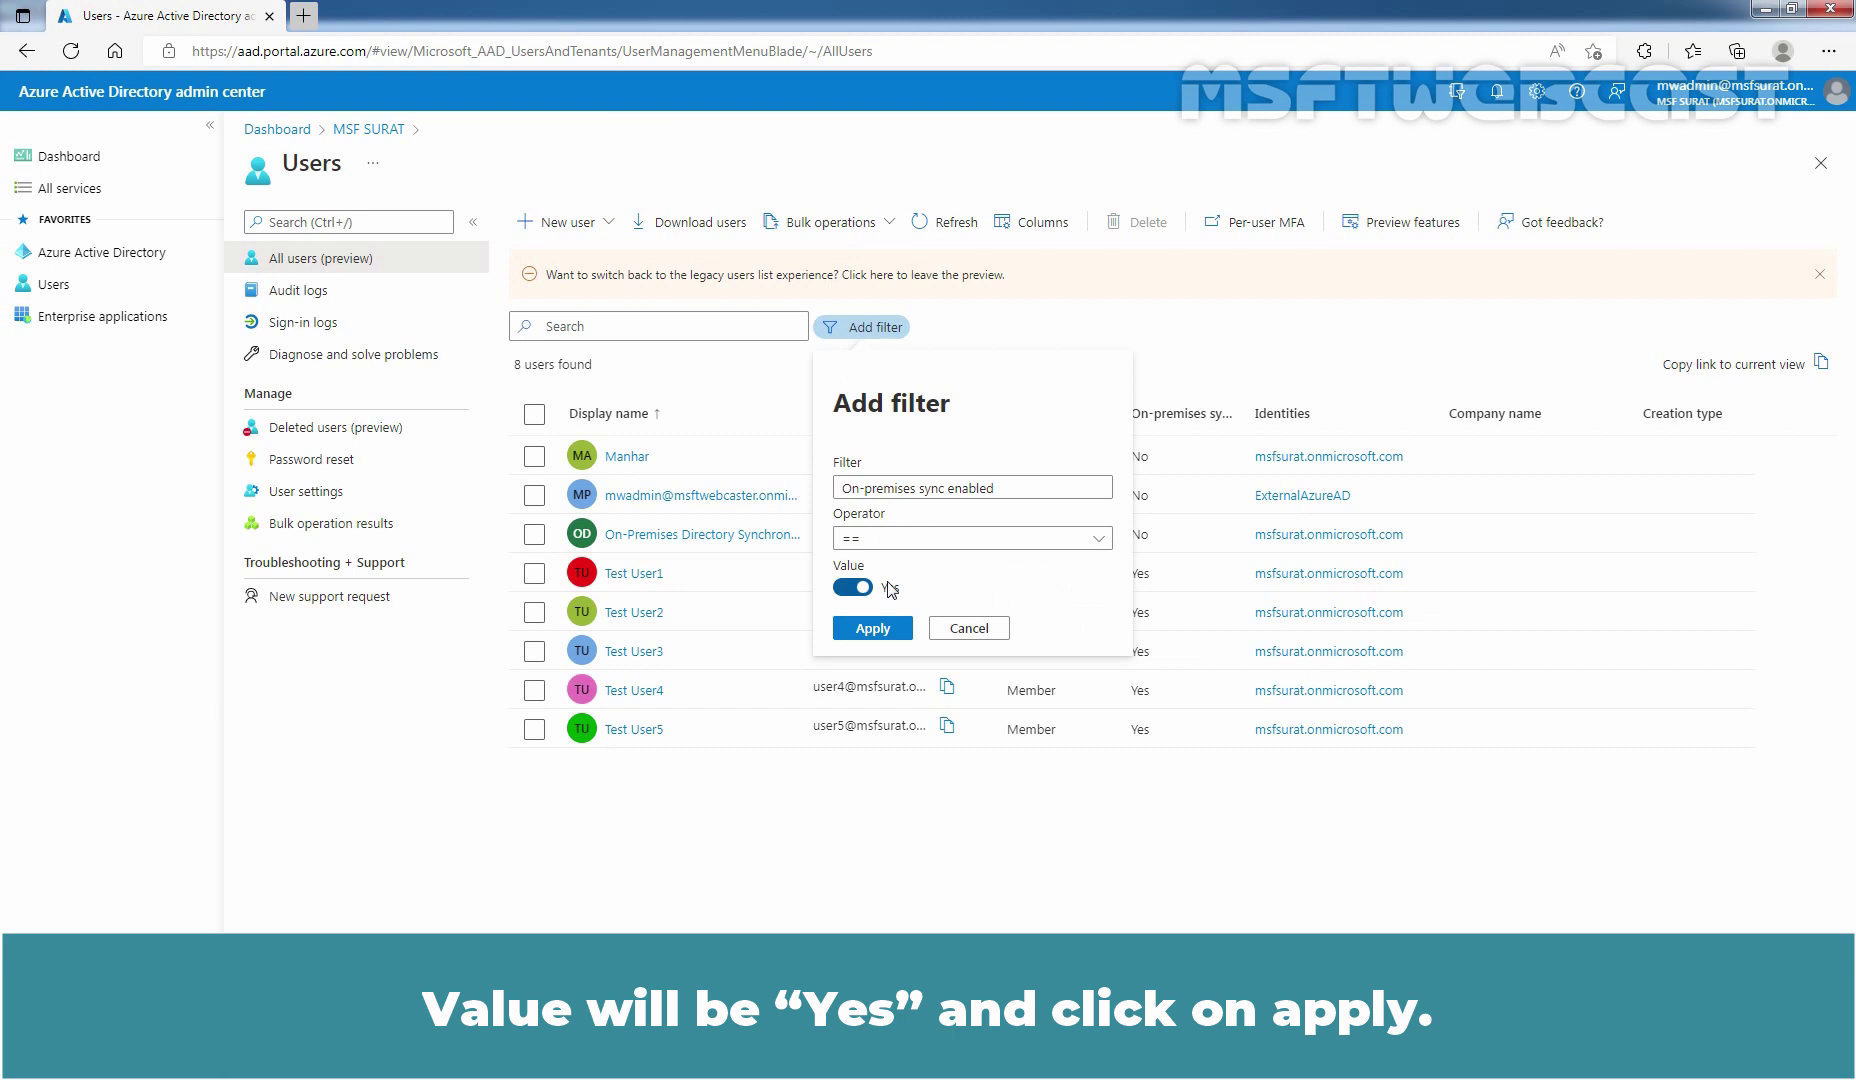
left_click(876, 630)
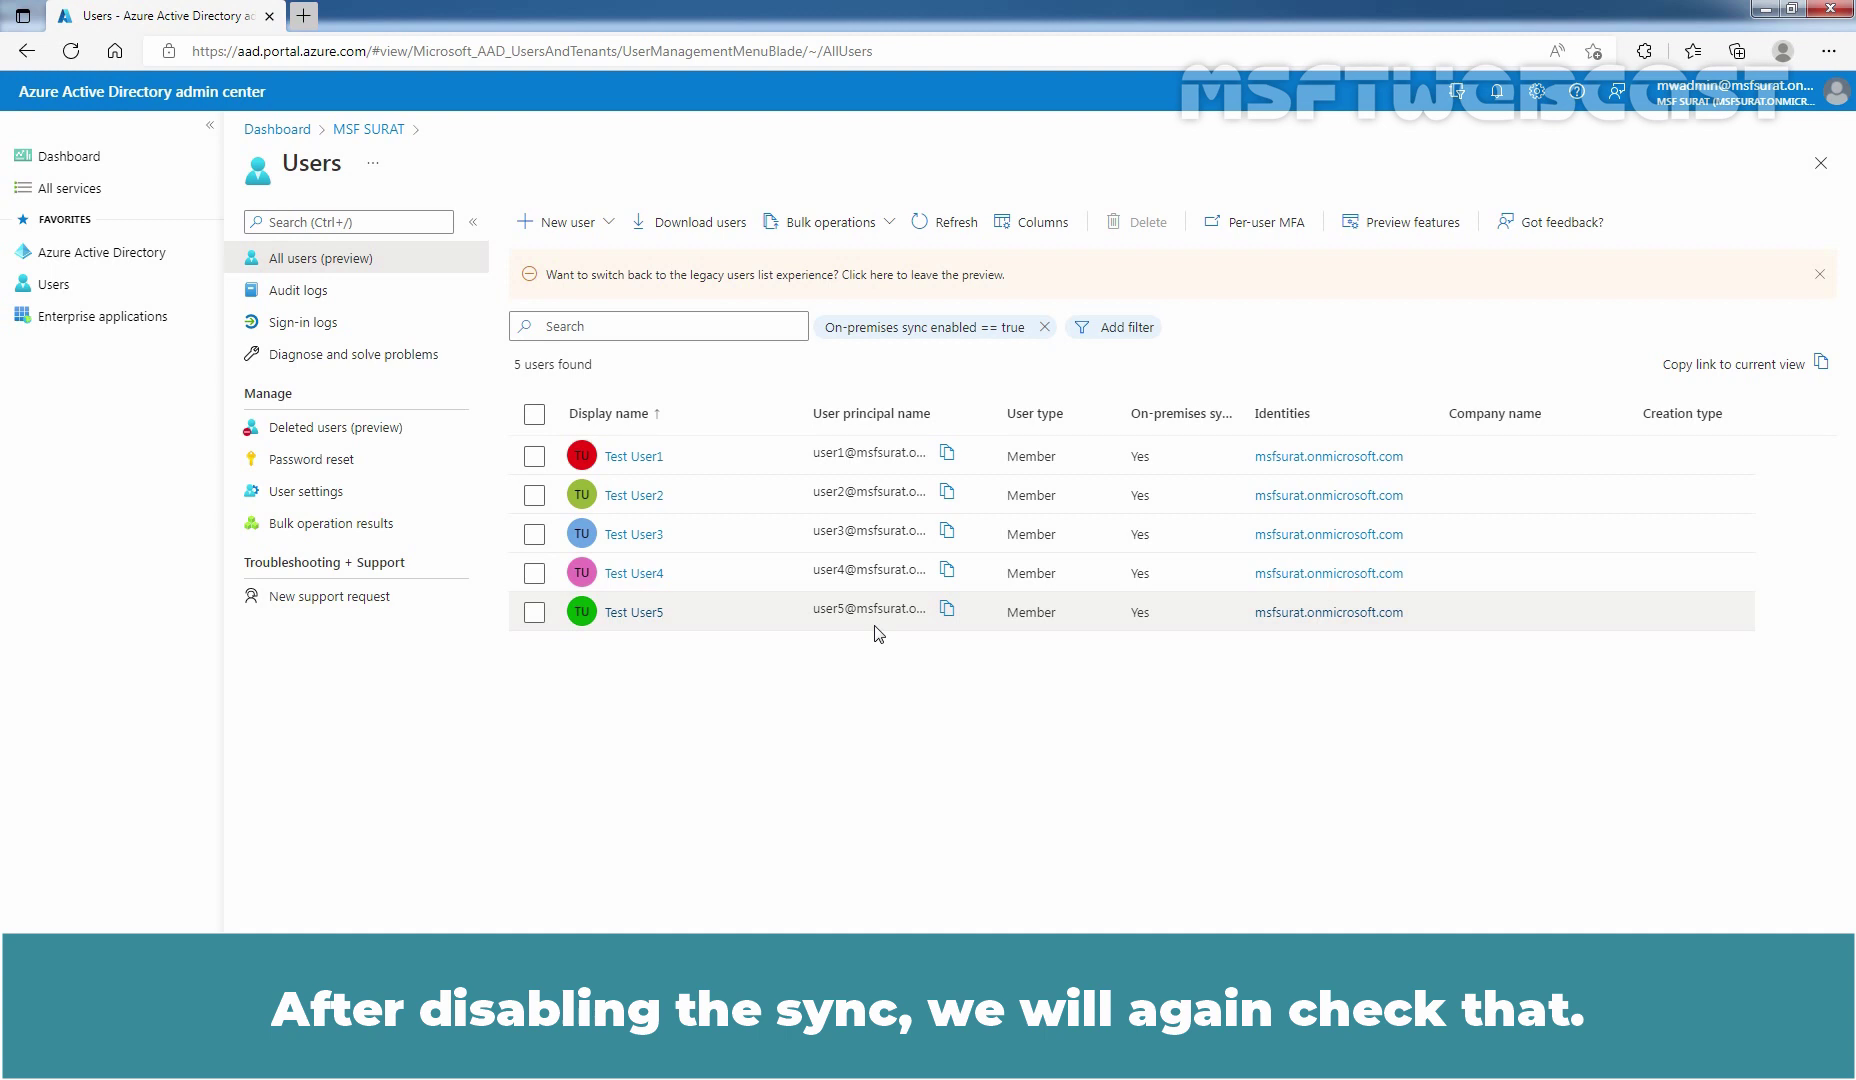
Return to the Azure Active Directory overview and scroll to the Azure AD Connect sync card
left_click(85, 260)
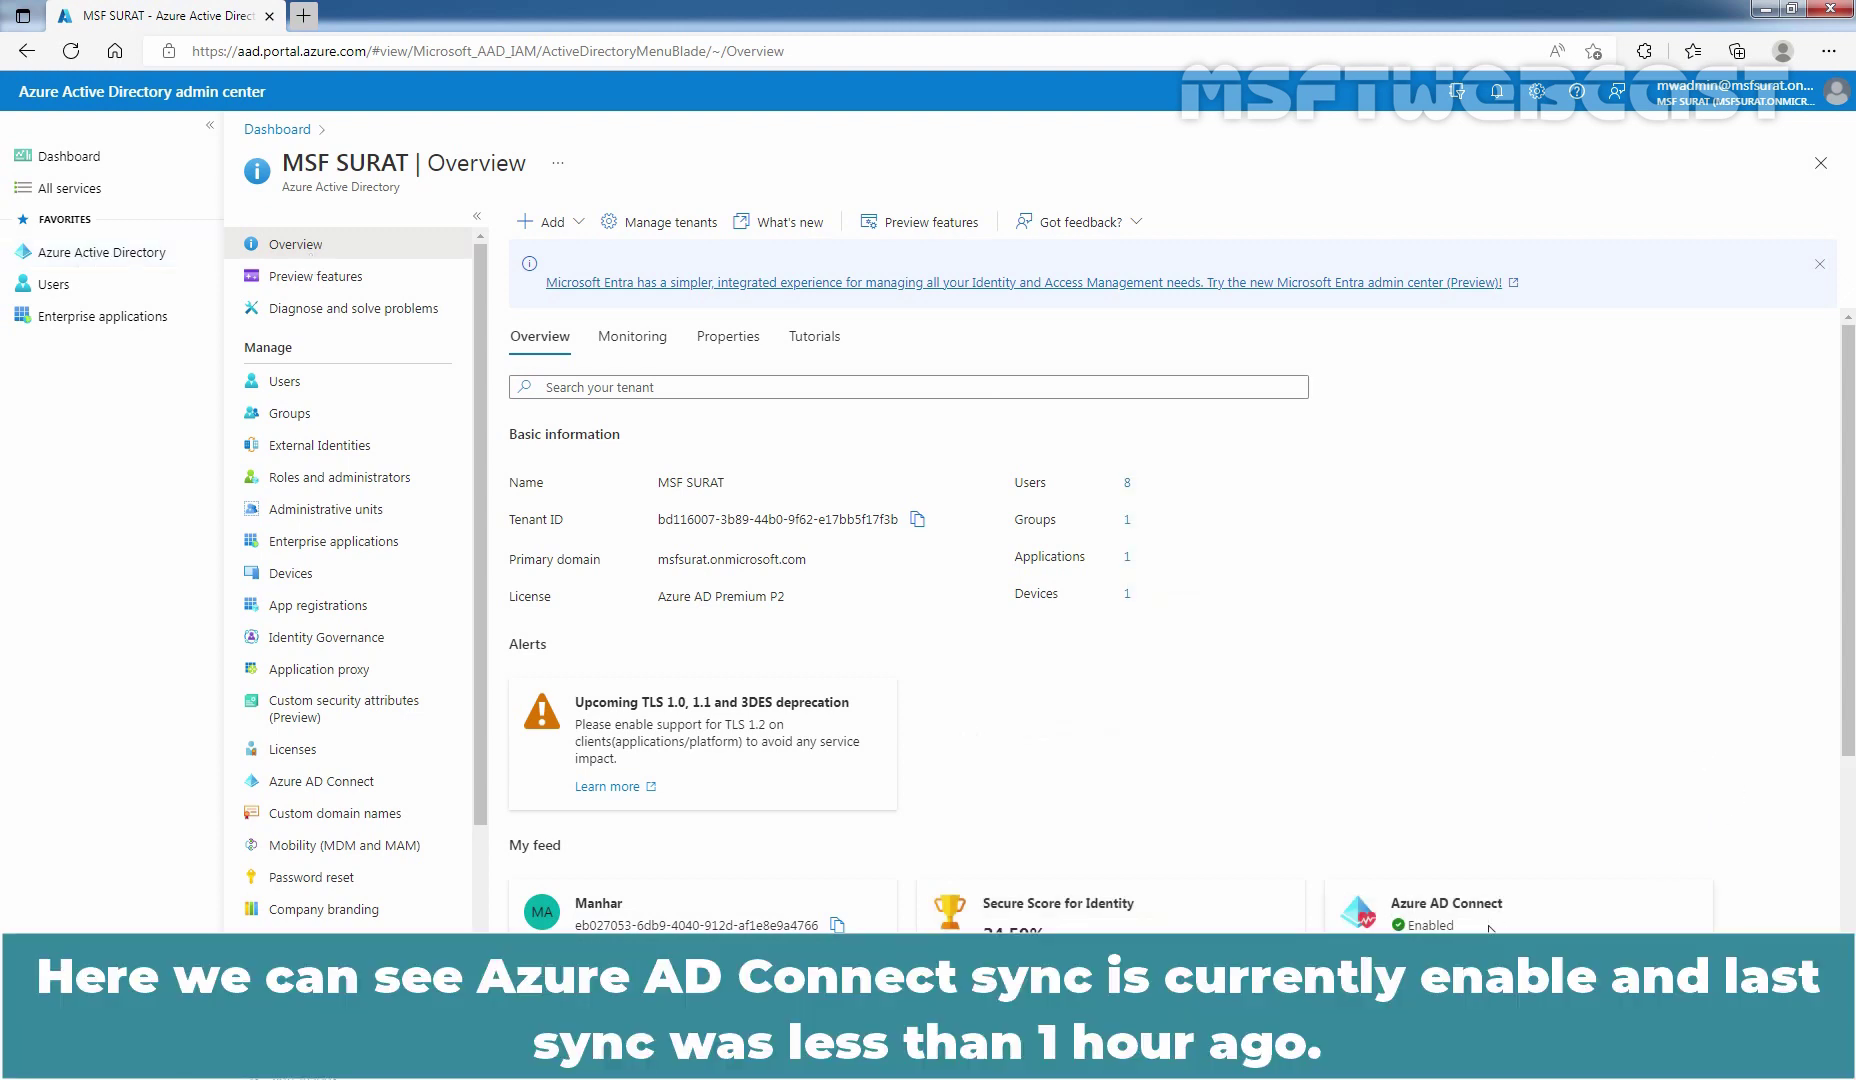
scroll(1495, 927, "down", 2)
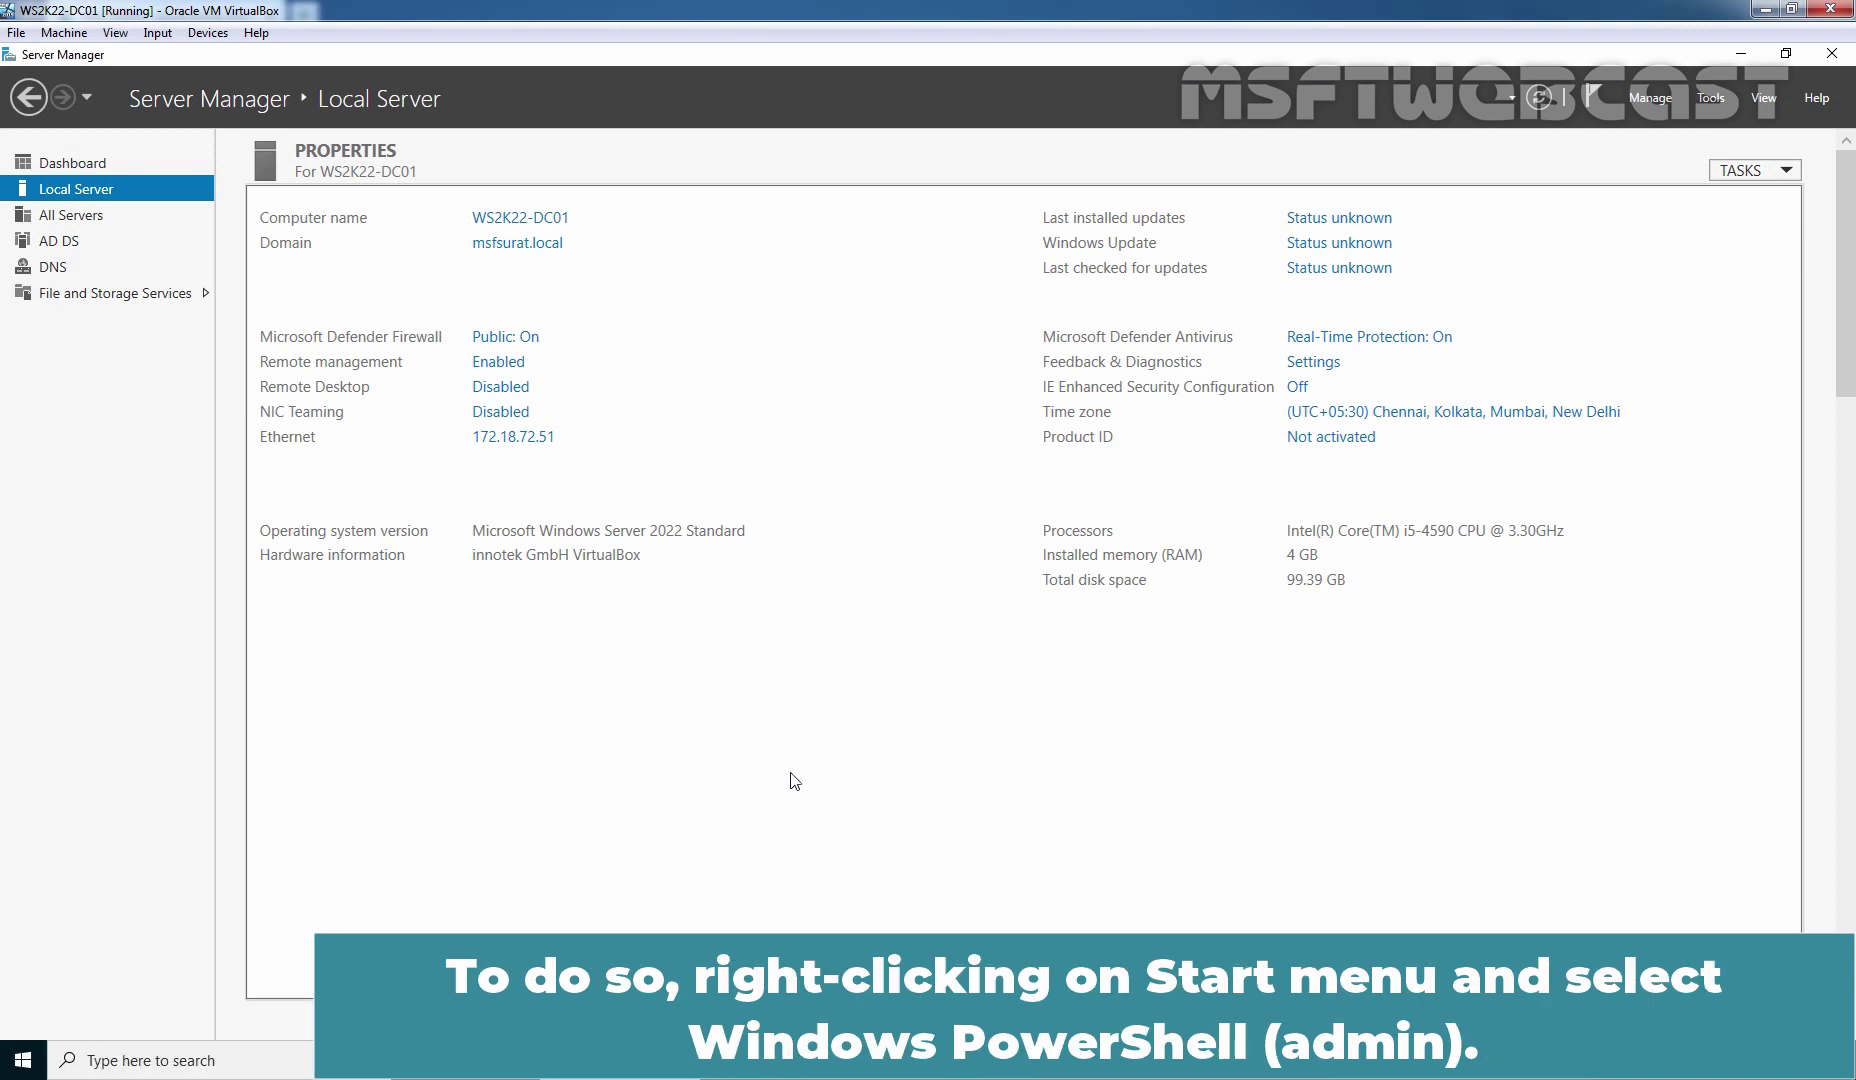
In an admin PowerShell, run Install-Module MSOnline and answer A (Yes to All) for PSGallery
right_click(24, 1062)
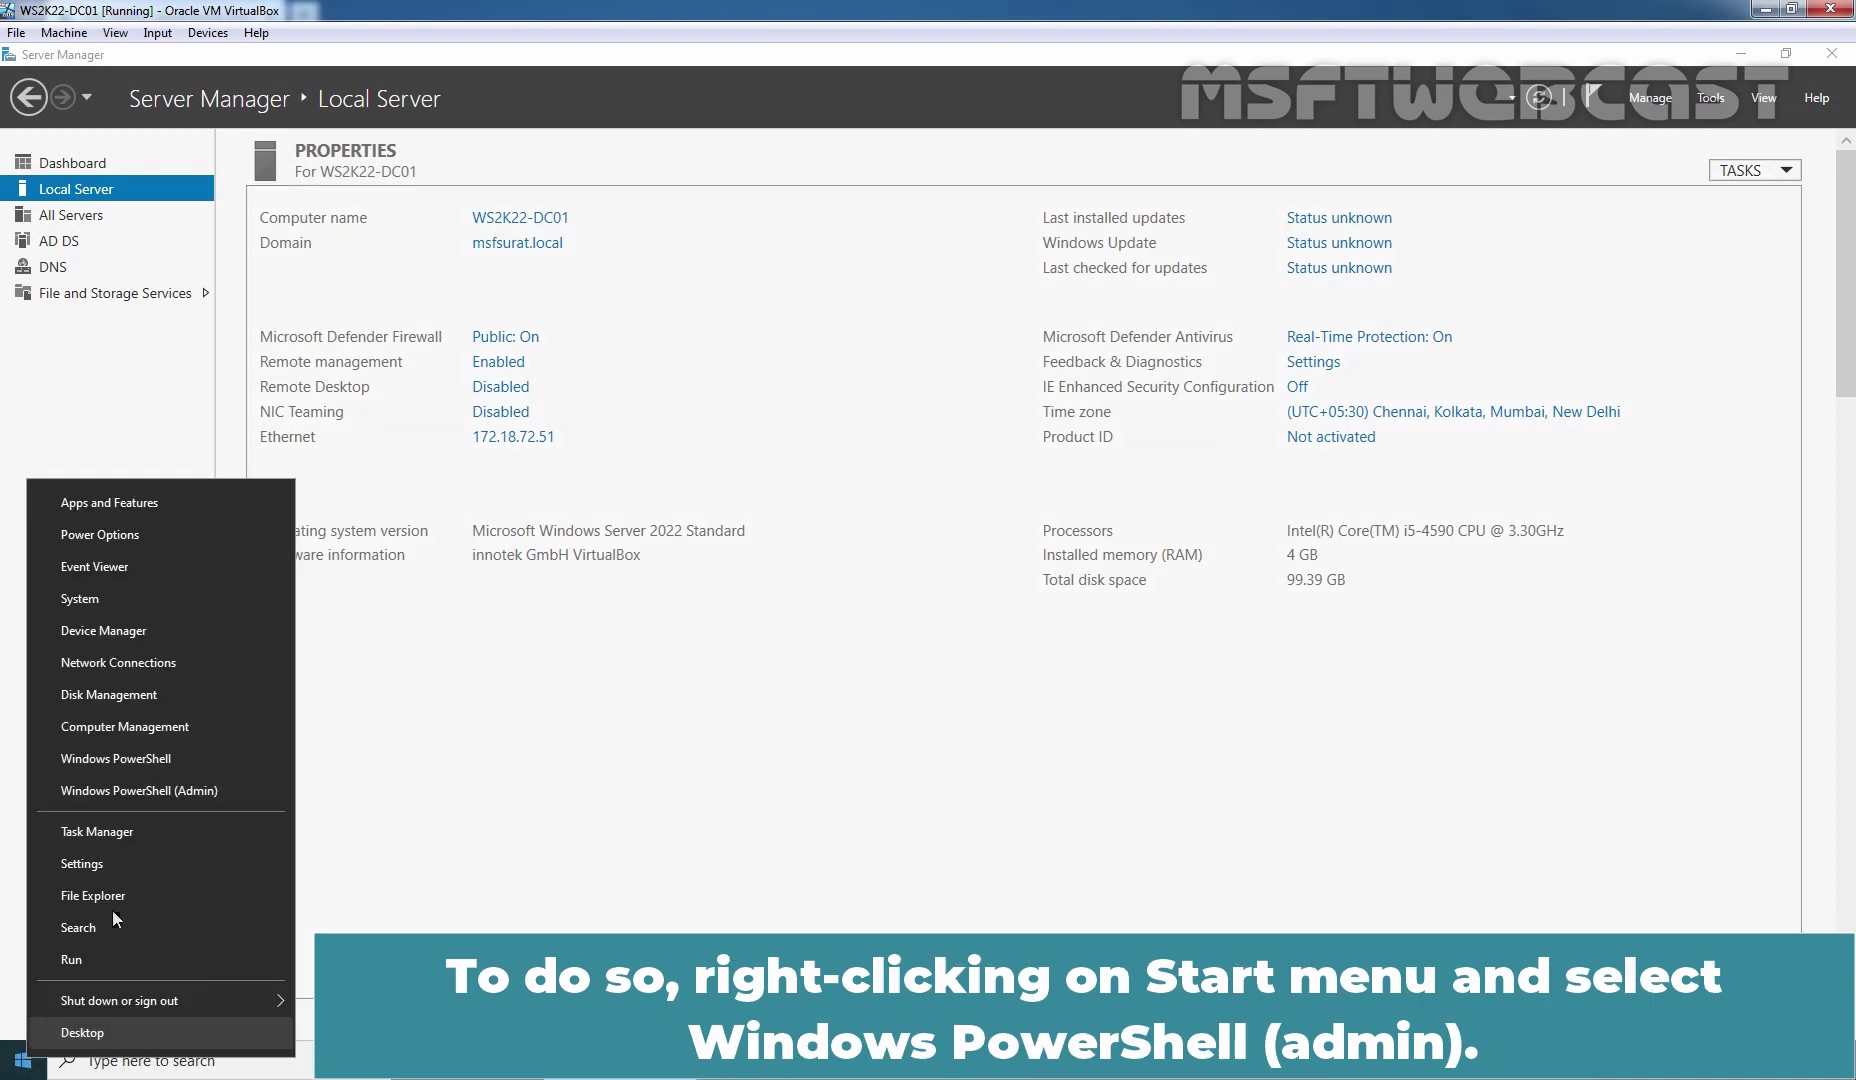
left_click(162, 790)
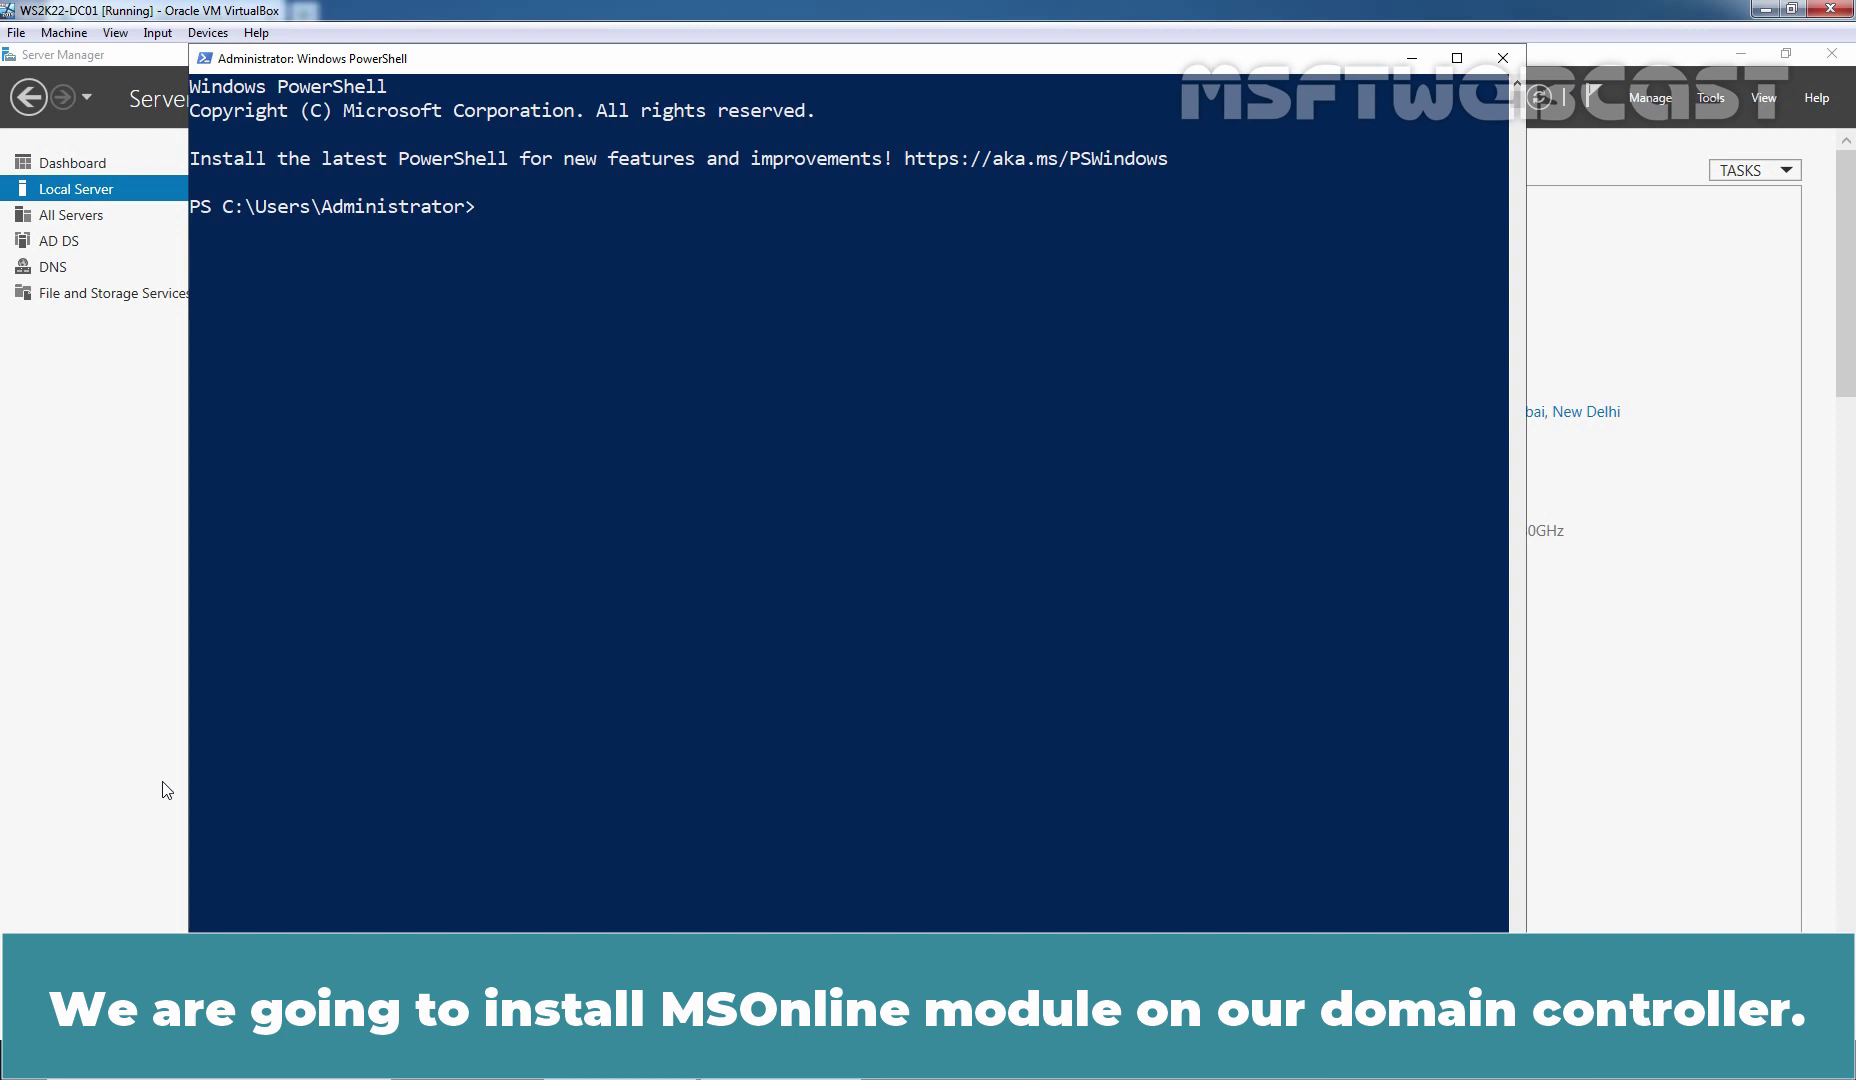
type("install-Module MSonline")
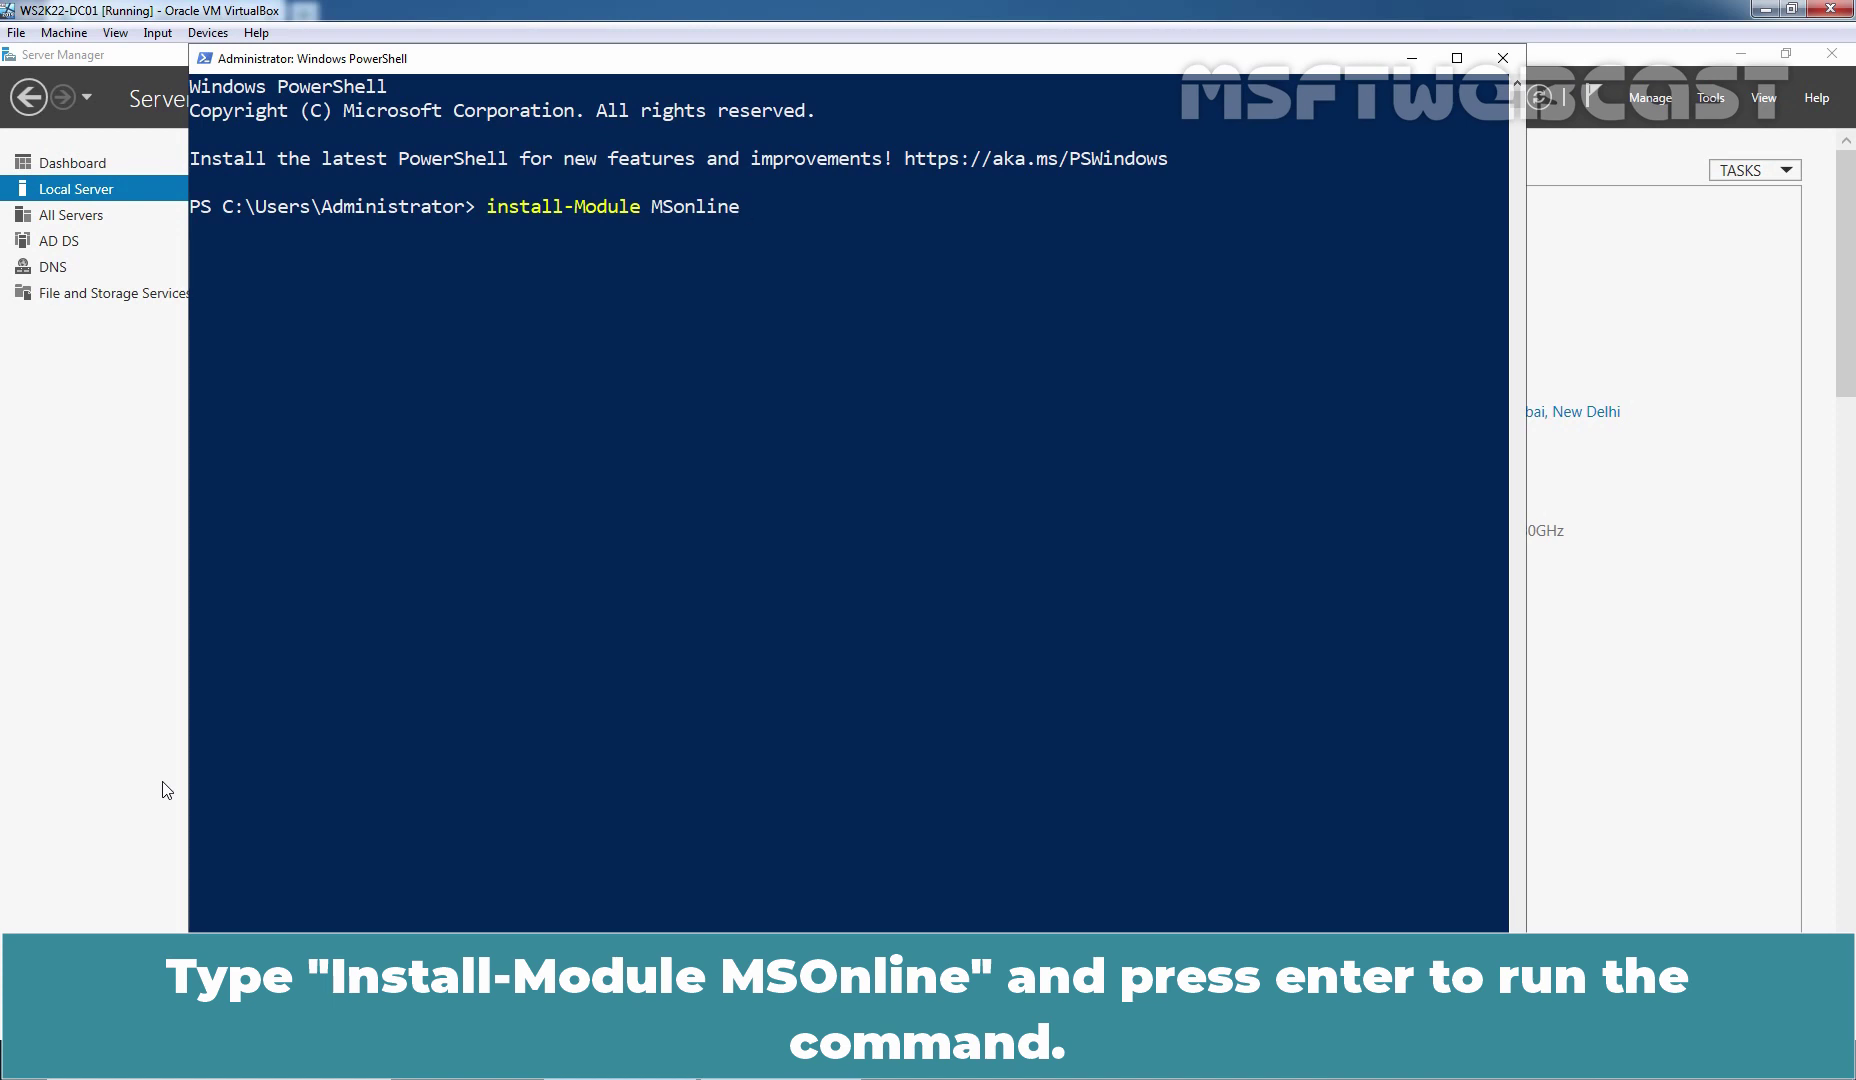
key("Return")
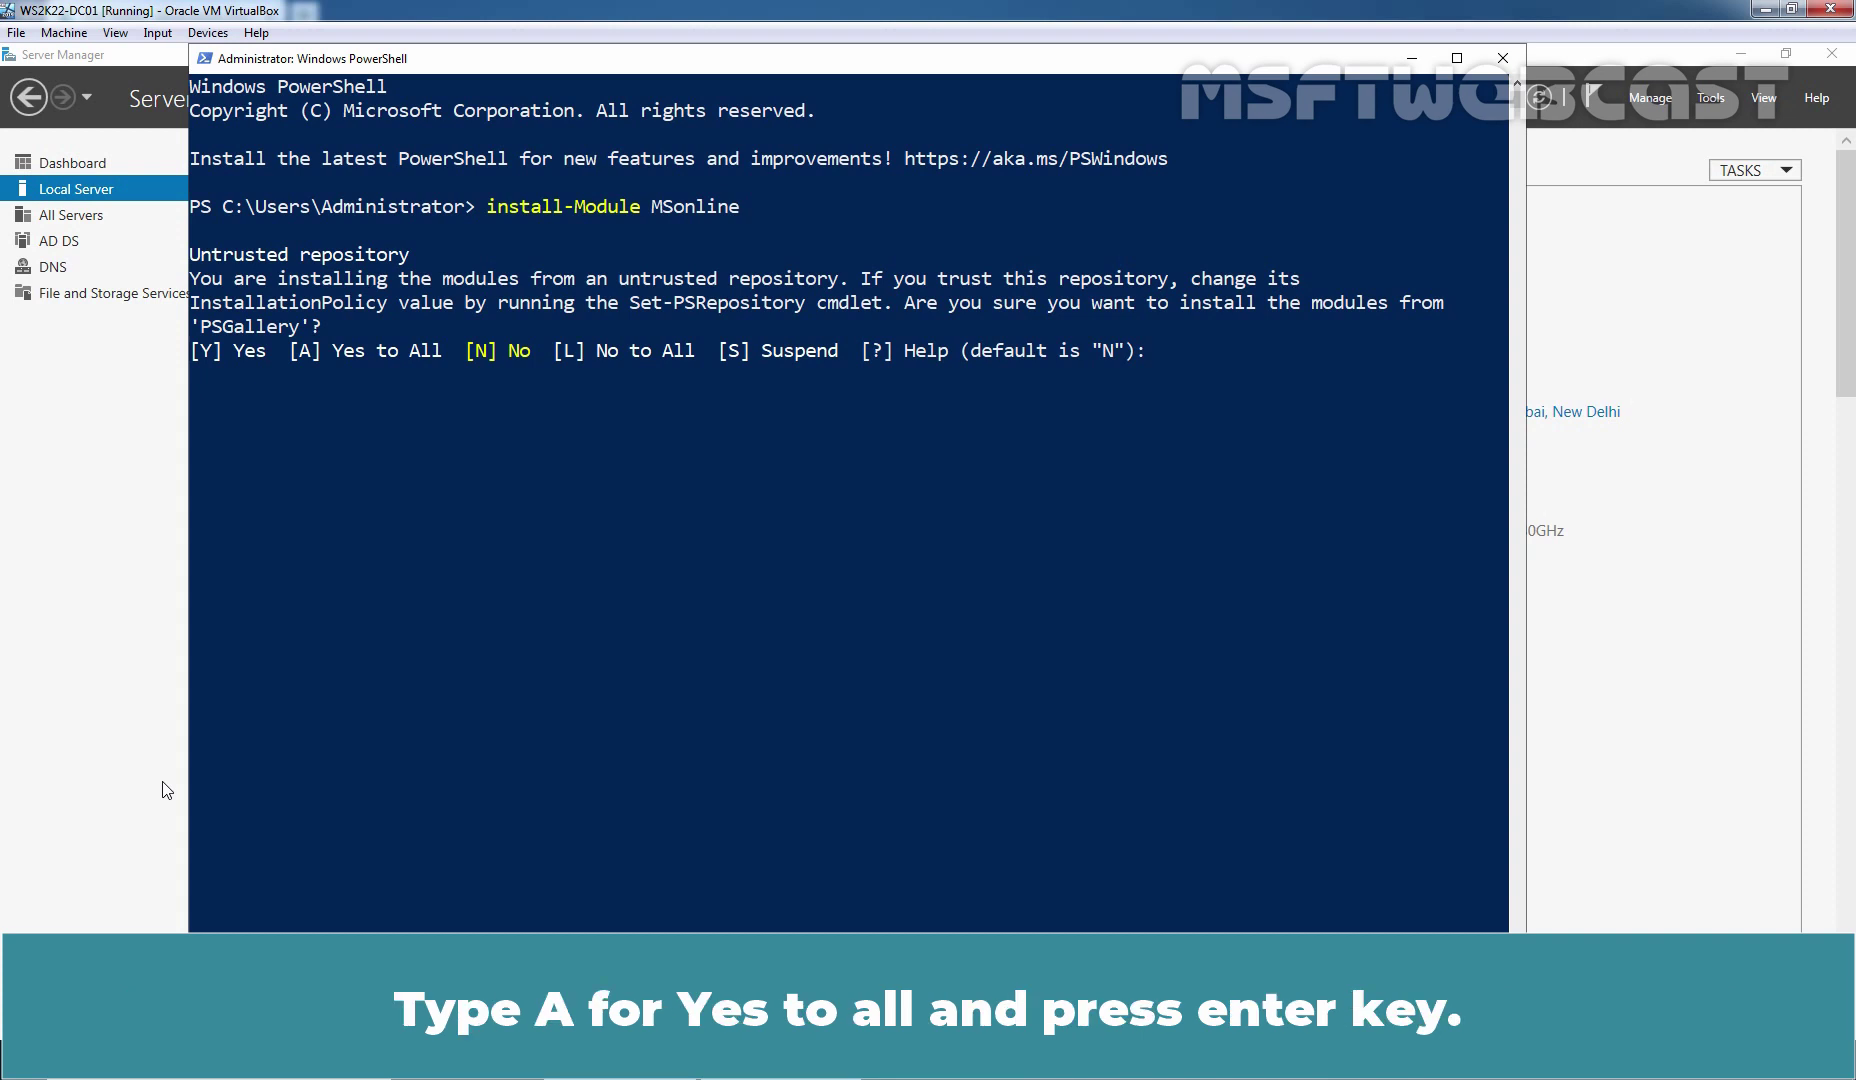
type("A")
key("Return")
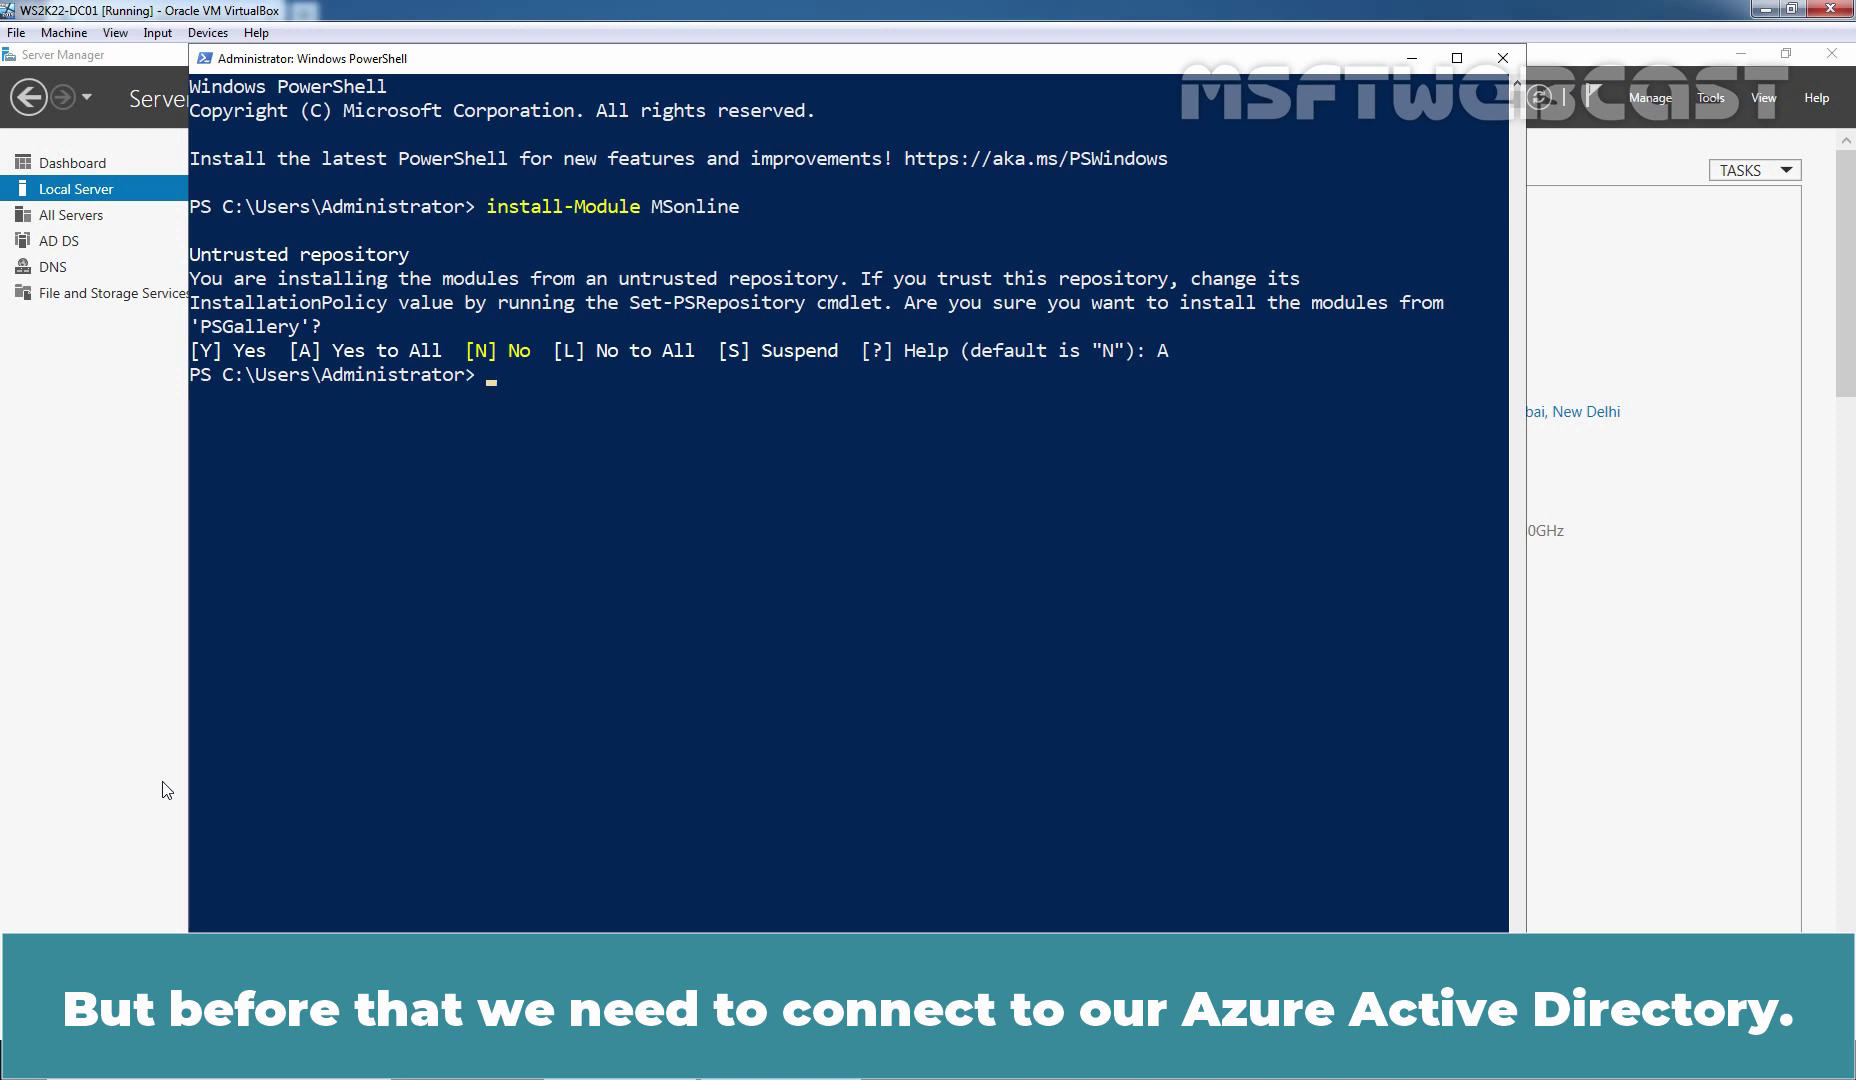
Run Connect-MsolService and sign in with the global administrator's username and password
type("Connect-MsolService")
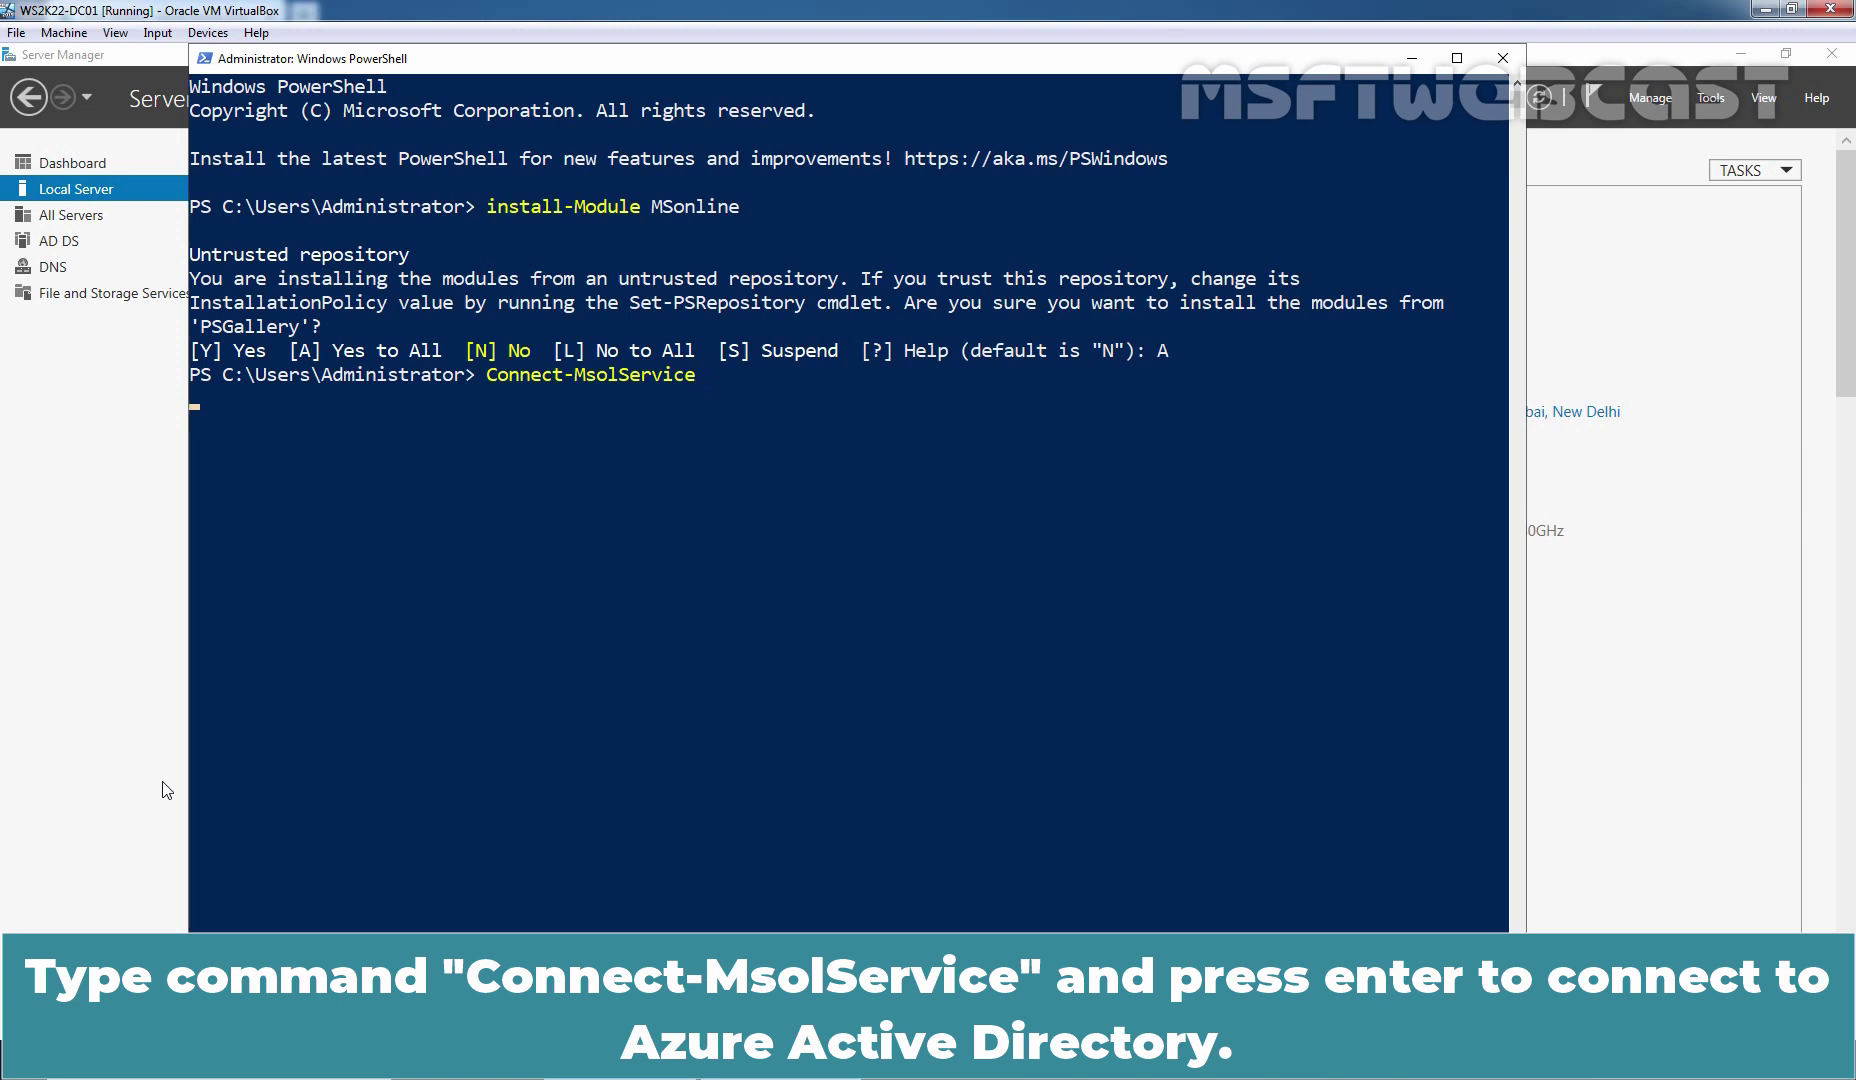
key("Return")
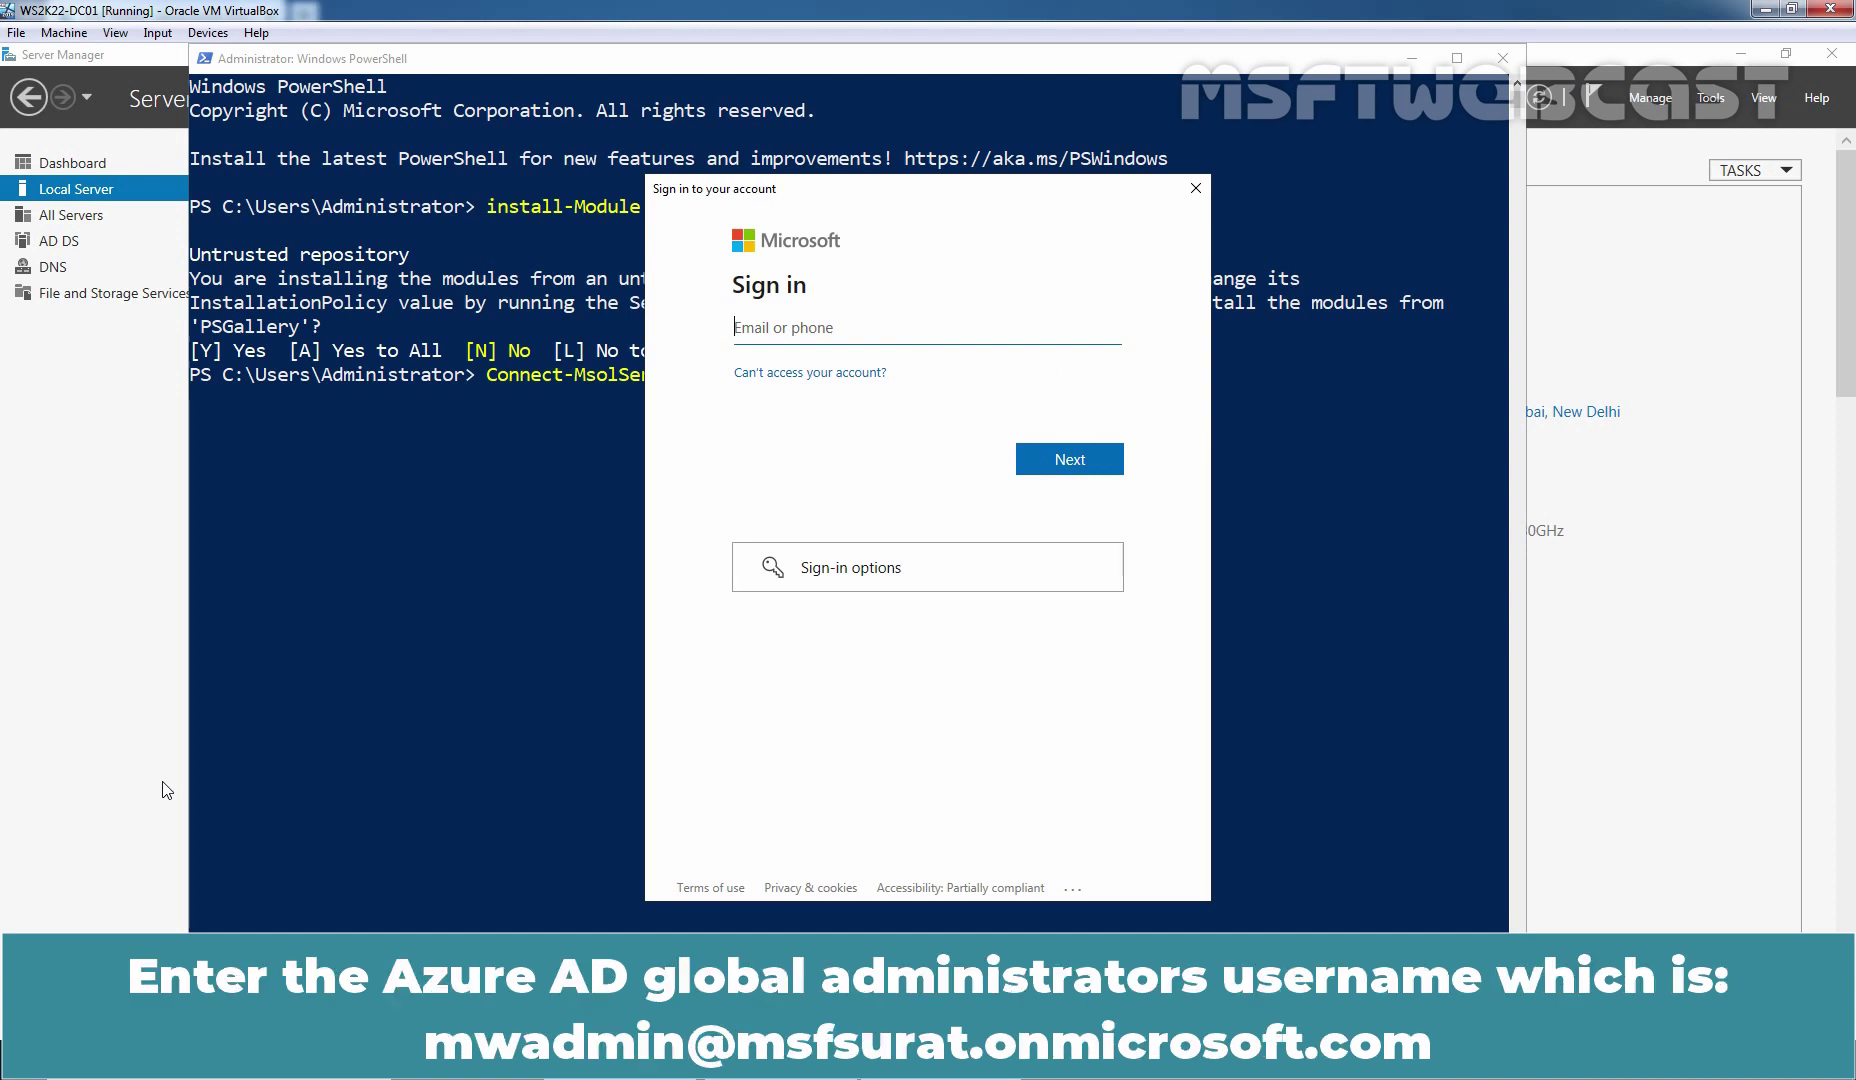
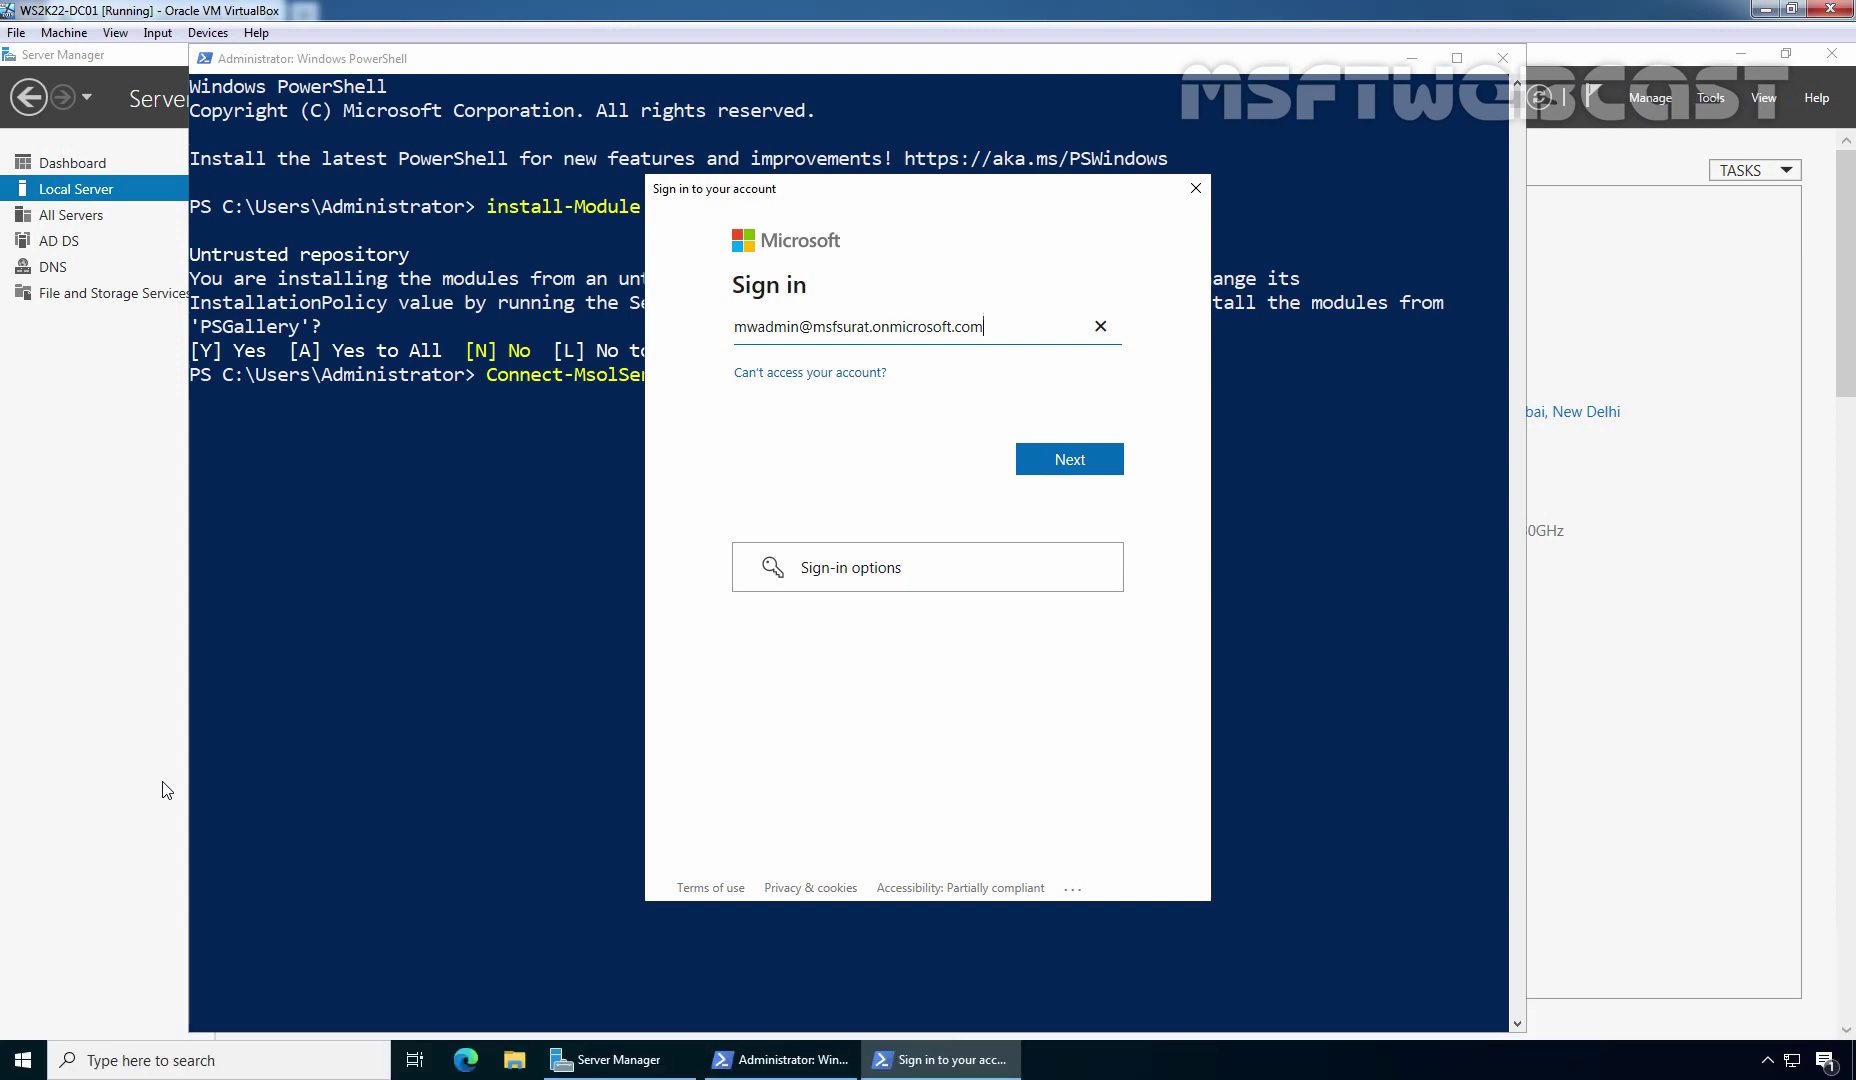
left_click(1055, 466)
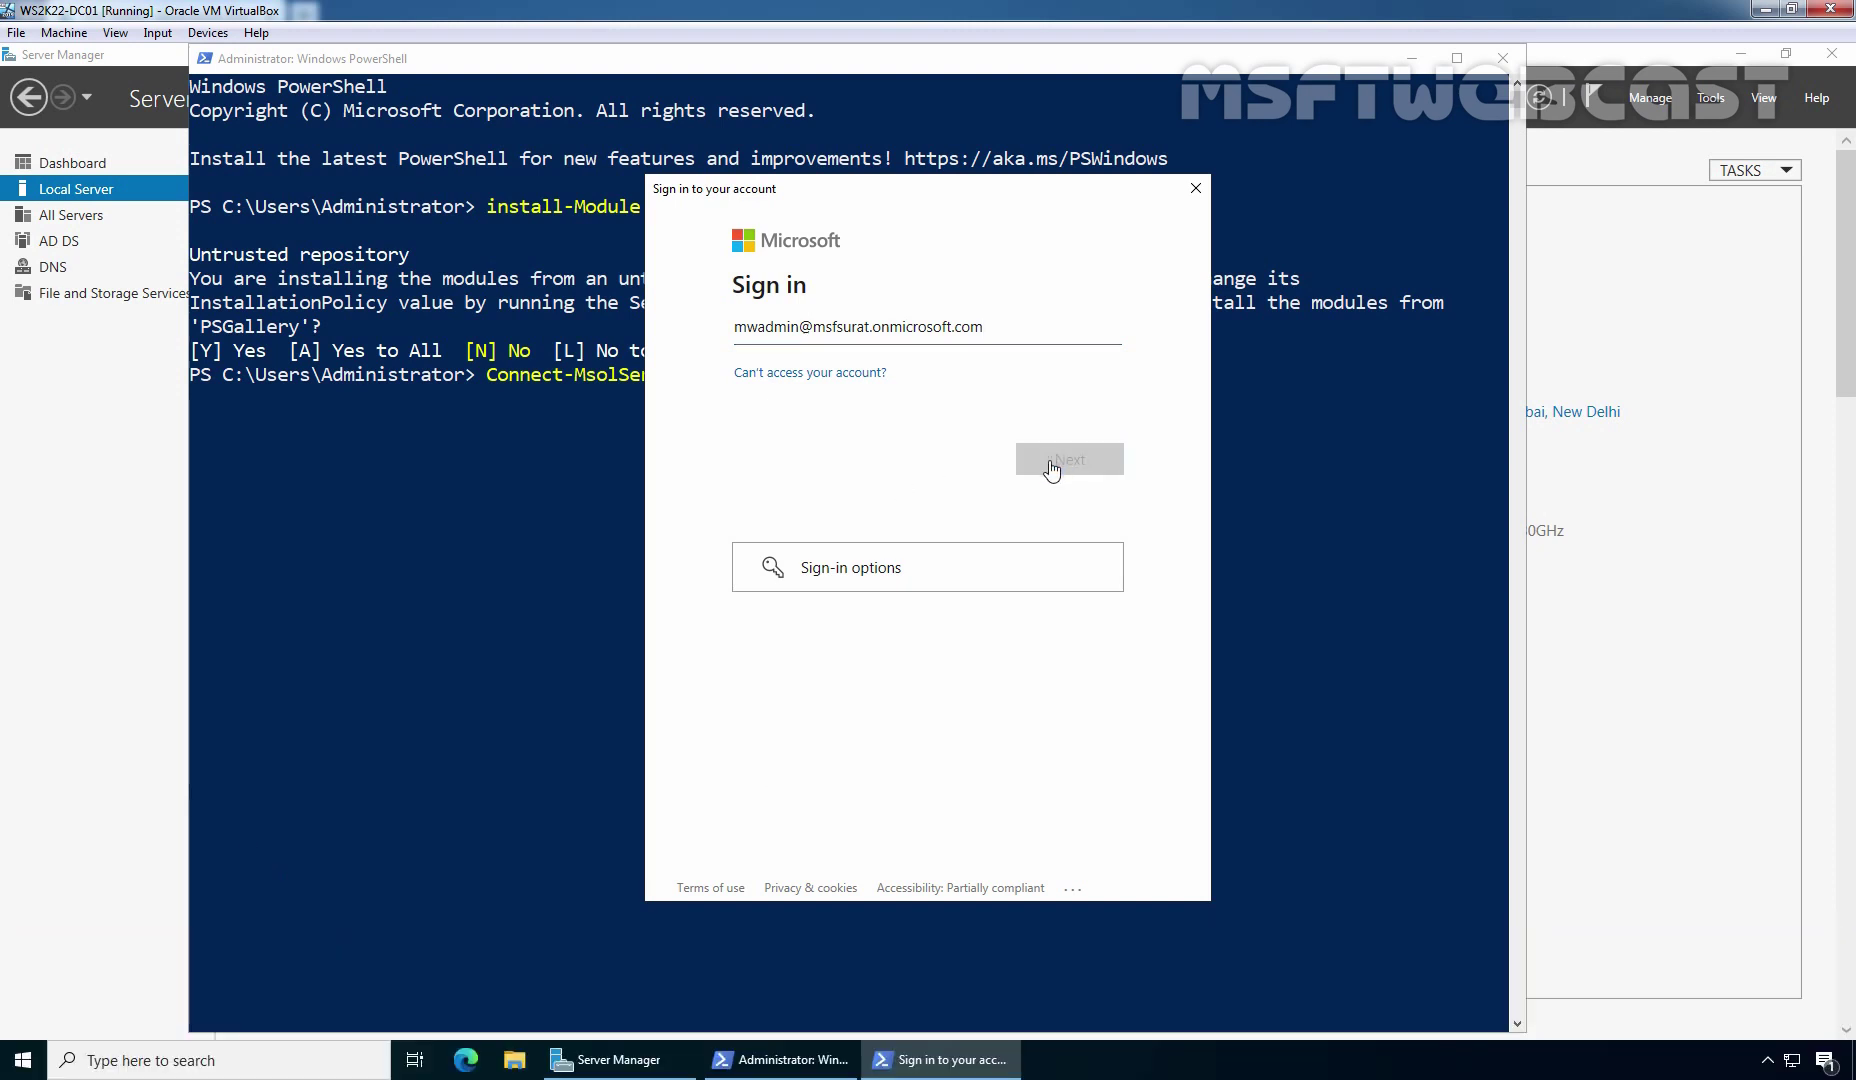
type("••••••••••")
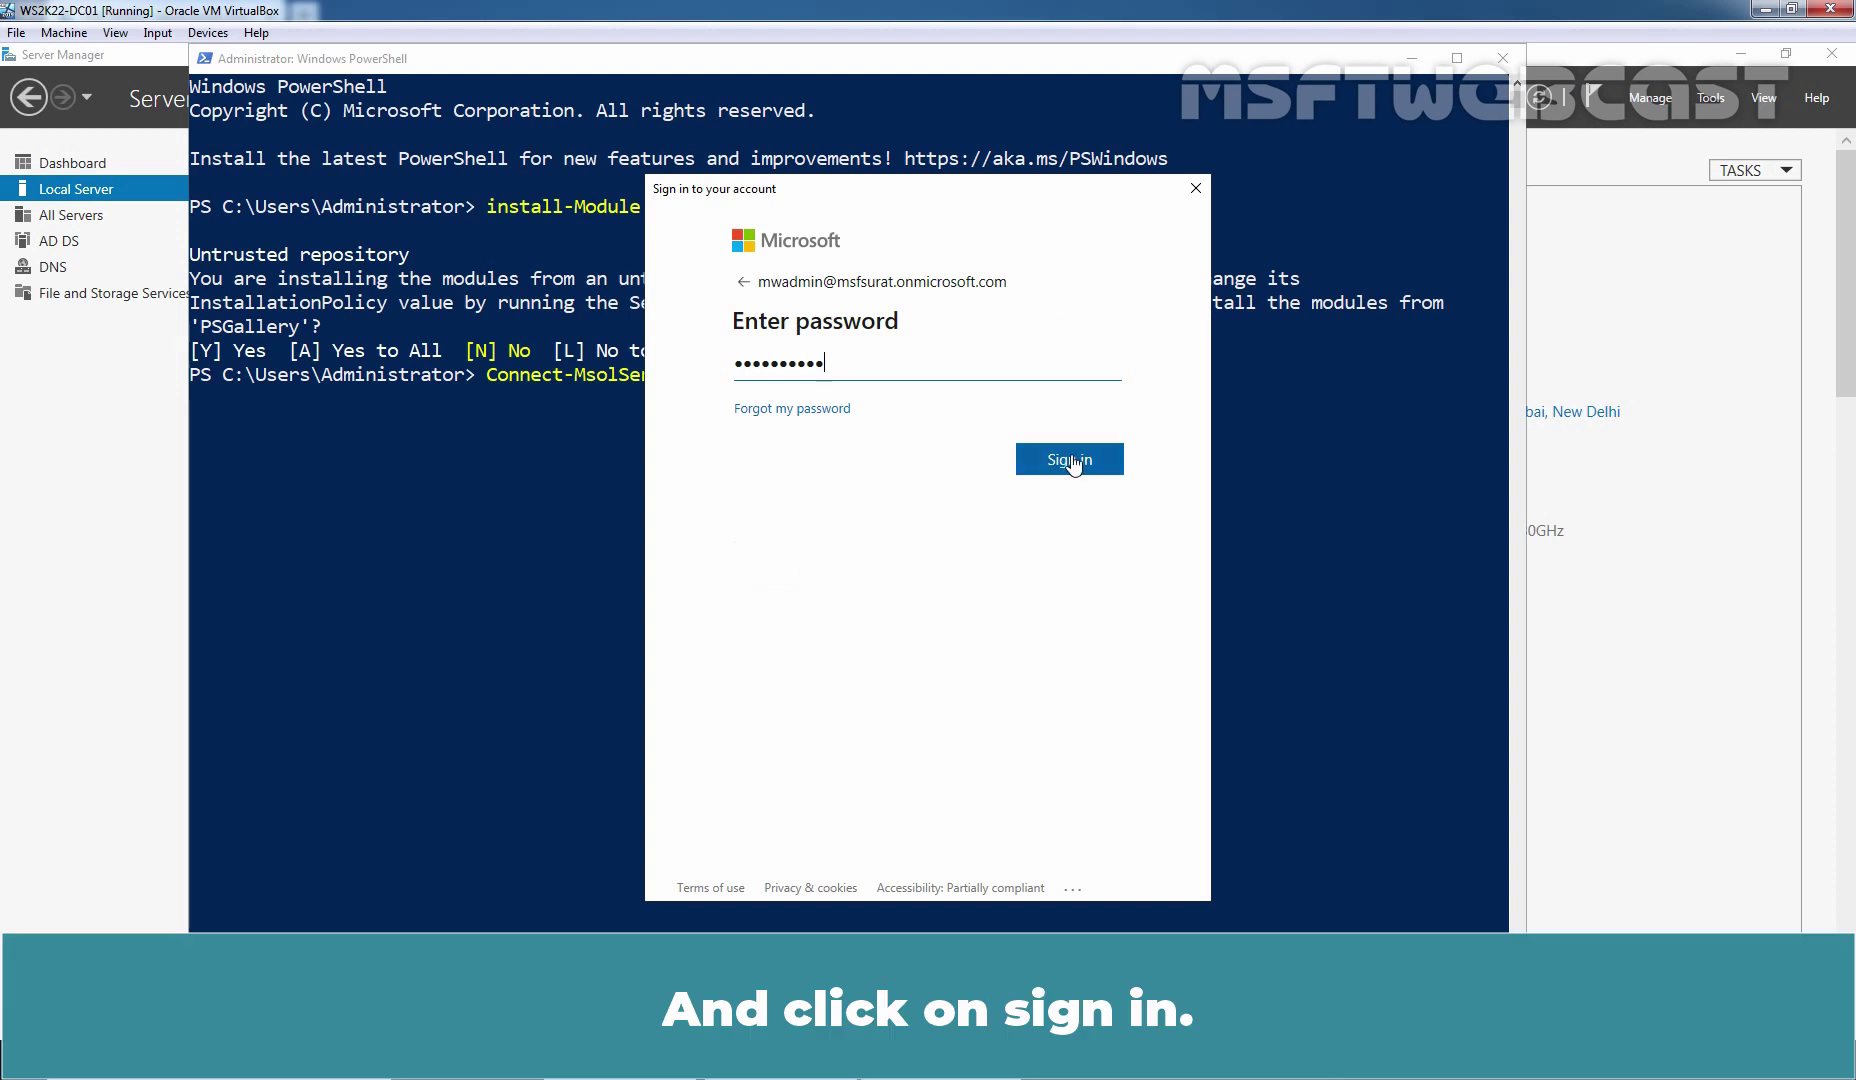
left_click(1051, 466)
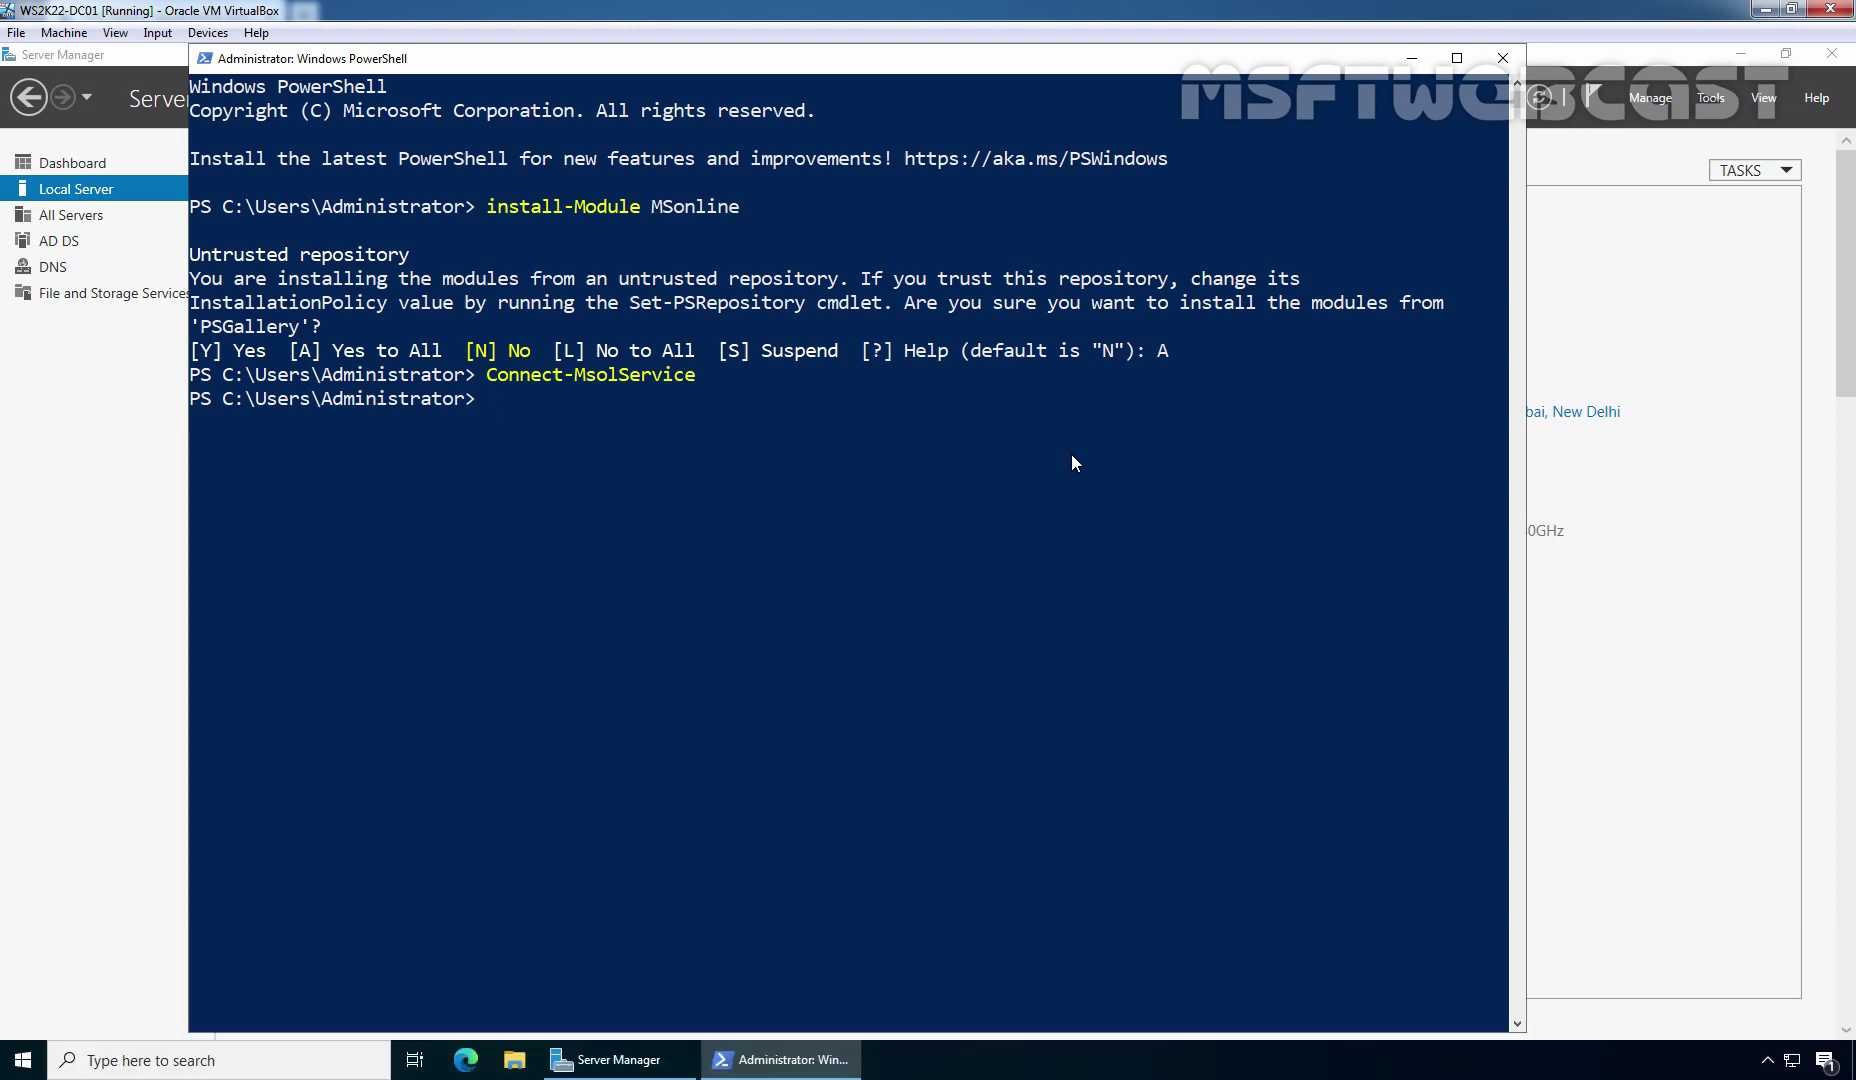
Run (Get-MsolCompanyInformation).DirectorySynchronizationEnabled, which returns True, and paste the Set-MsolDirSyncEnabled -EnableDirSync $false command
type("(Get-MsolCompanyInformation).Directorysynchronizationenabled")
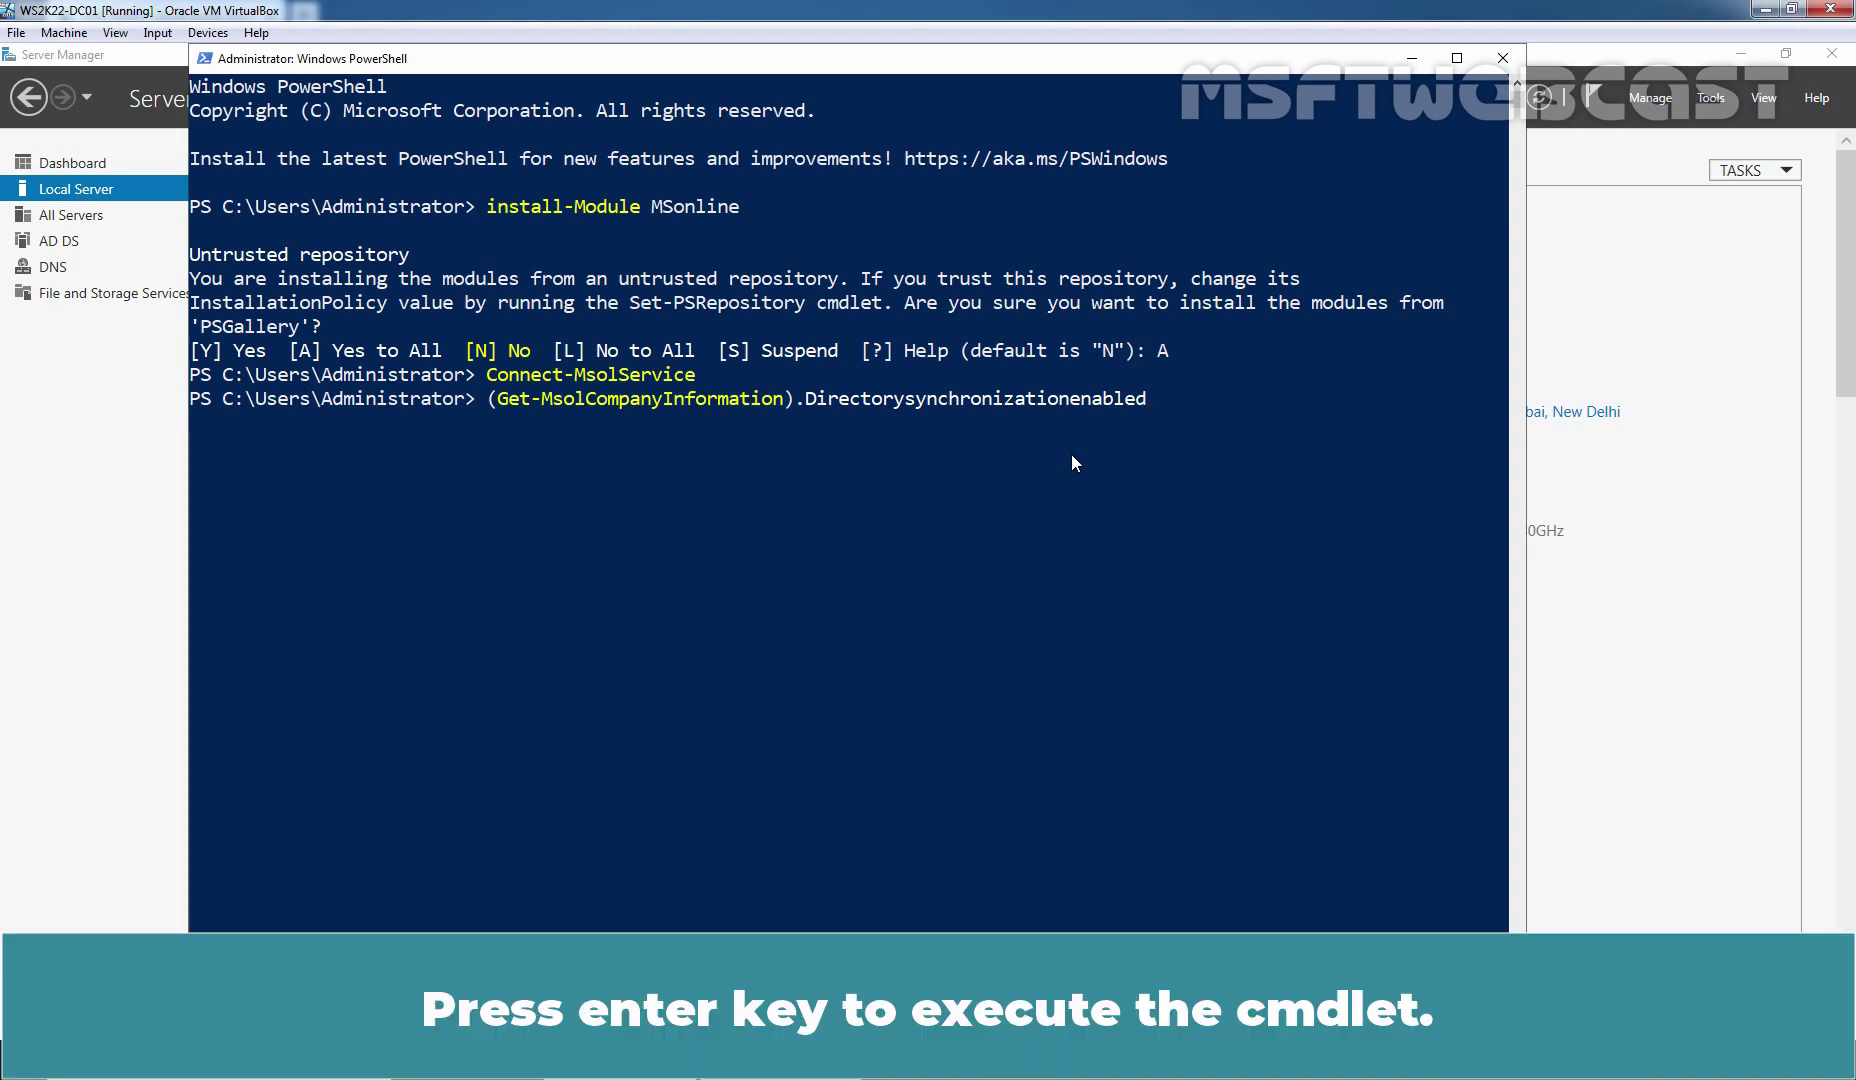
key("Return")
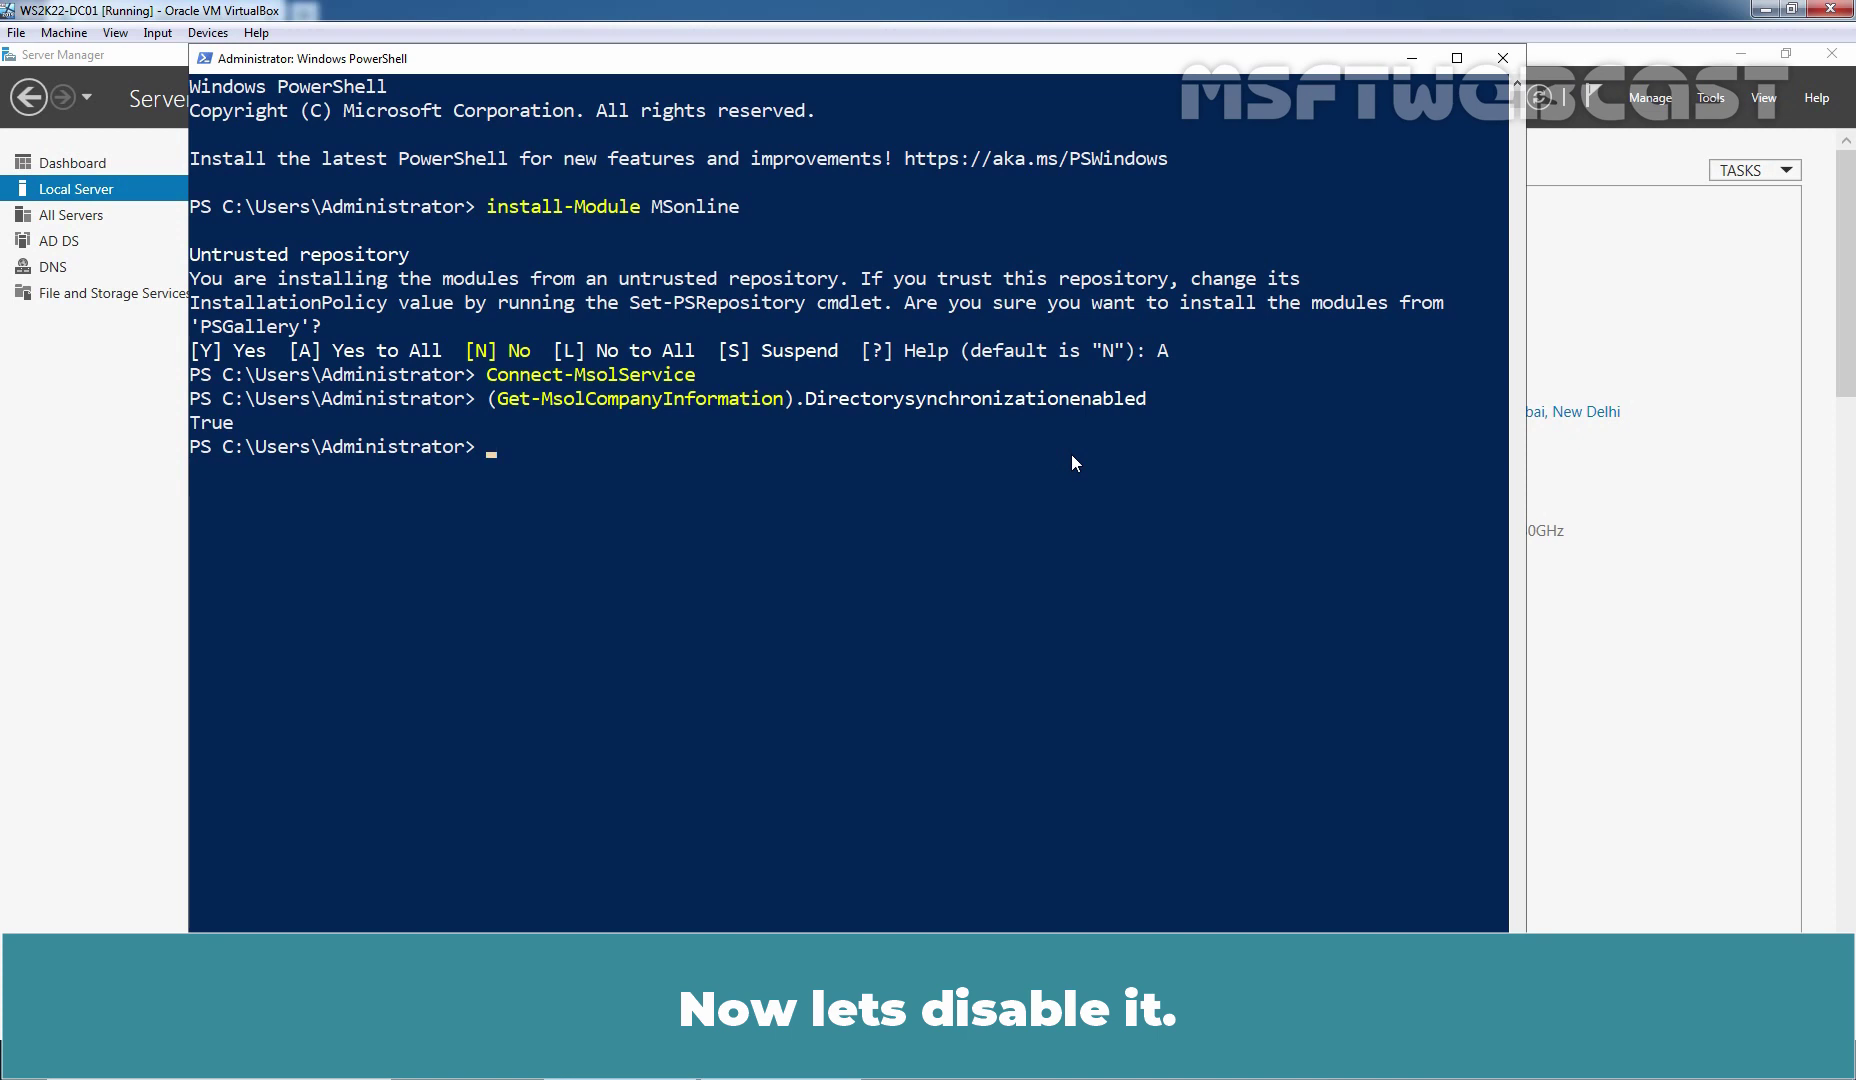
type("Set-MsolDirSyncEnabled -EnableDirSync $false")
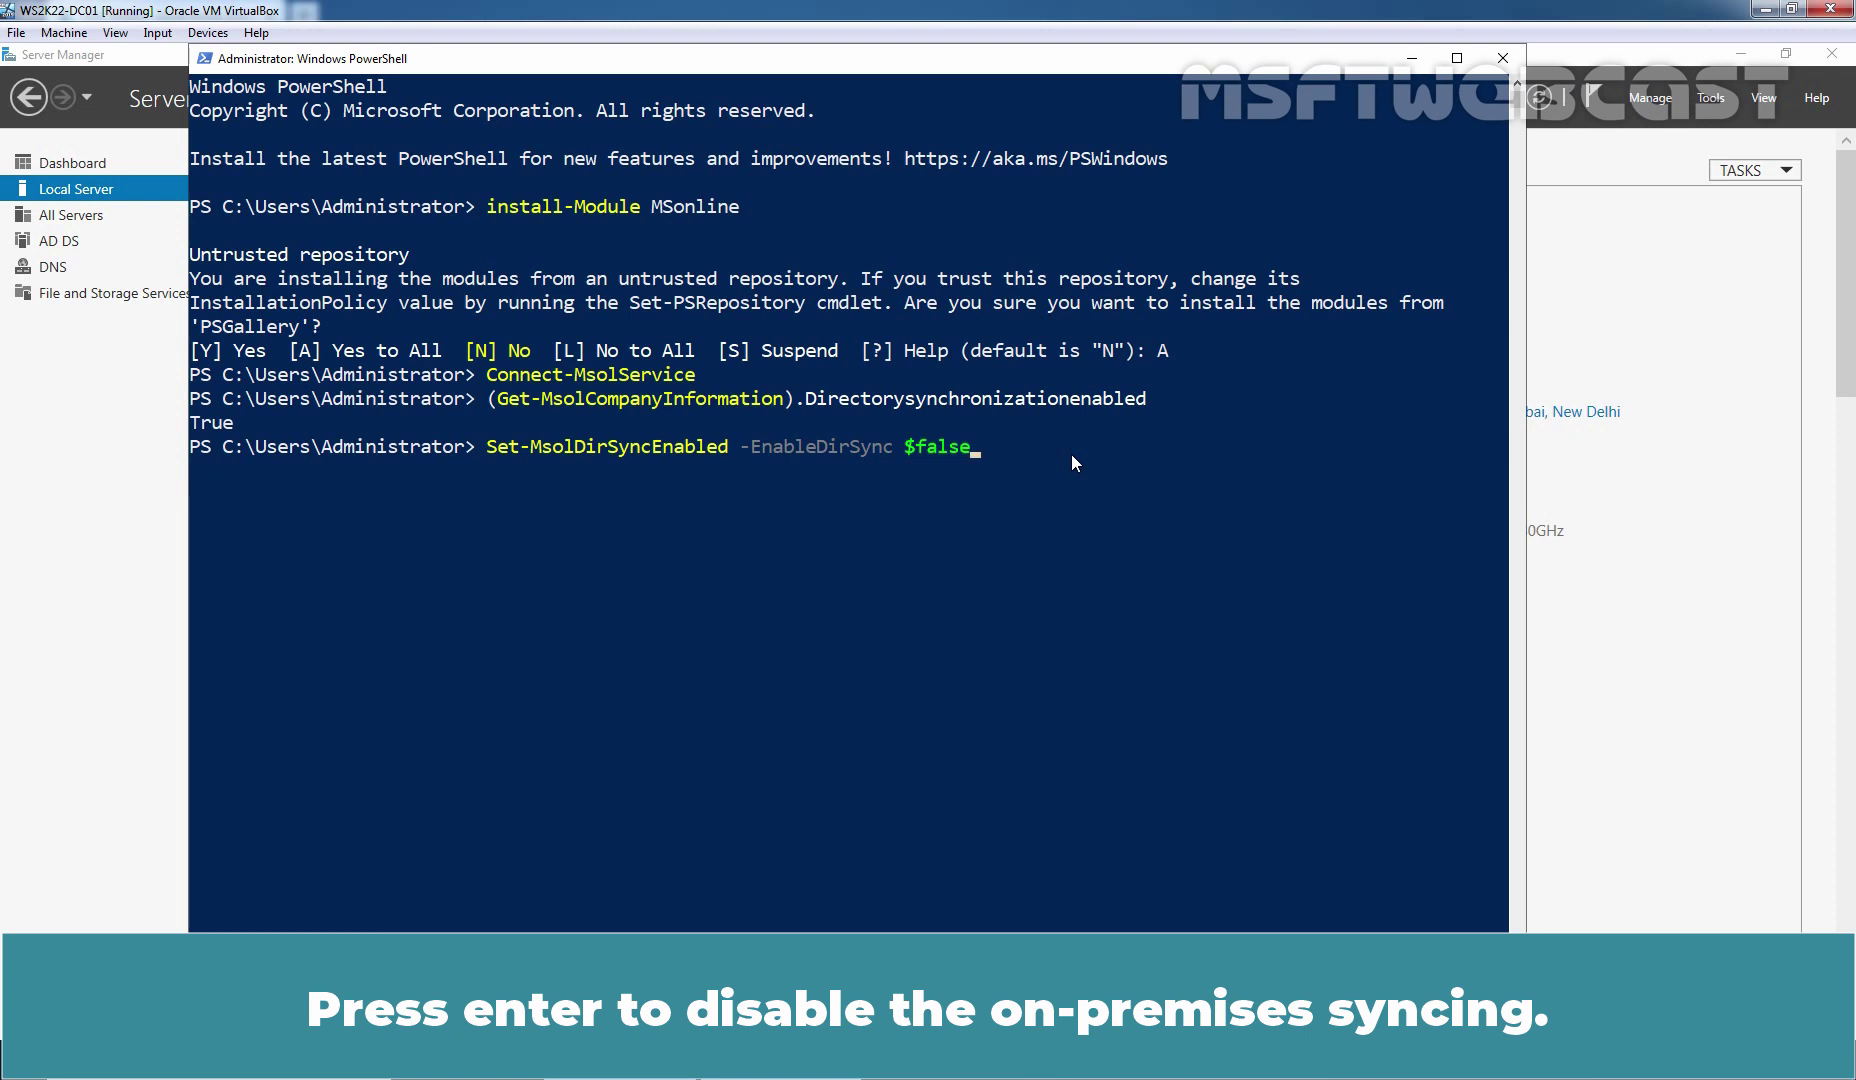
Run Set-MsolDirSyncEnabled -EnableDirSync $false, confirm with Y, and recall the sync status check
key("Return")
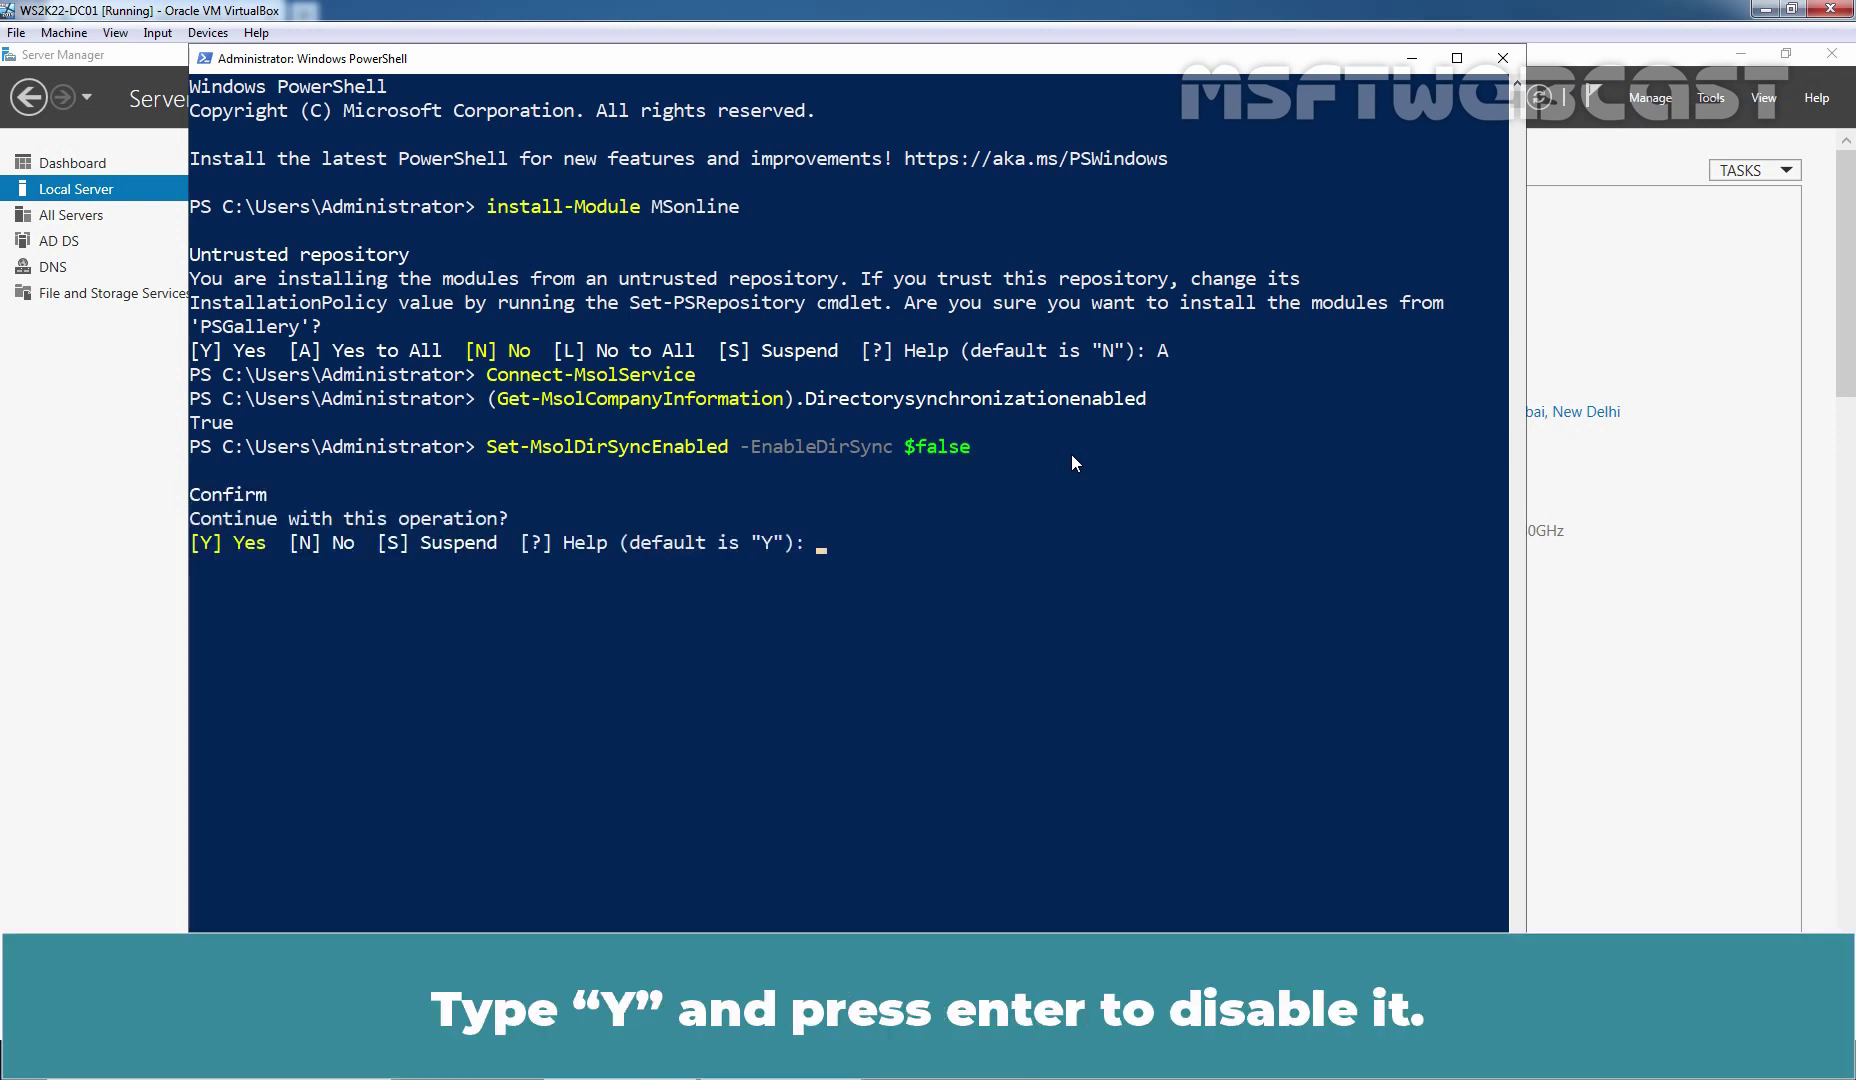
type("Y")
key("Return")
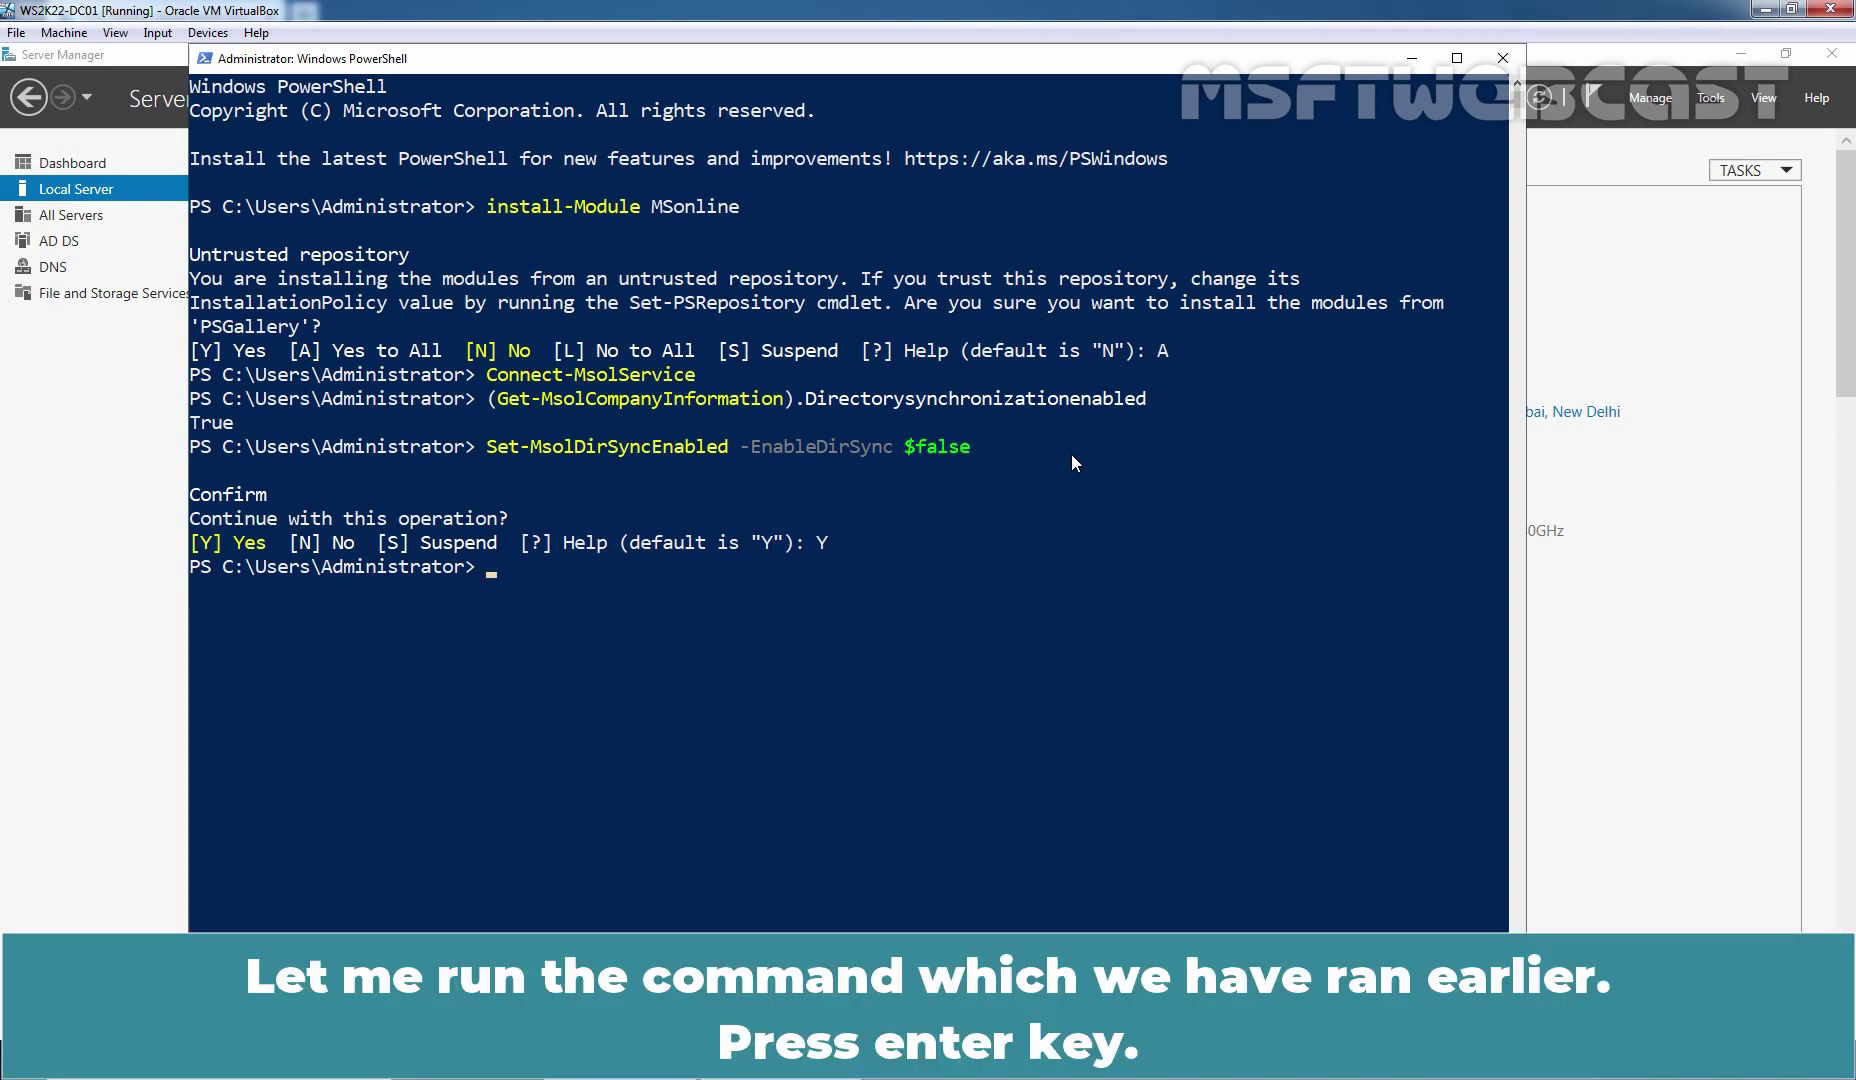
key("Up")
key("Up")
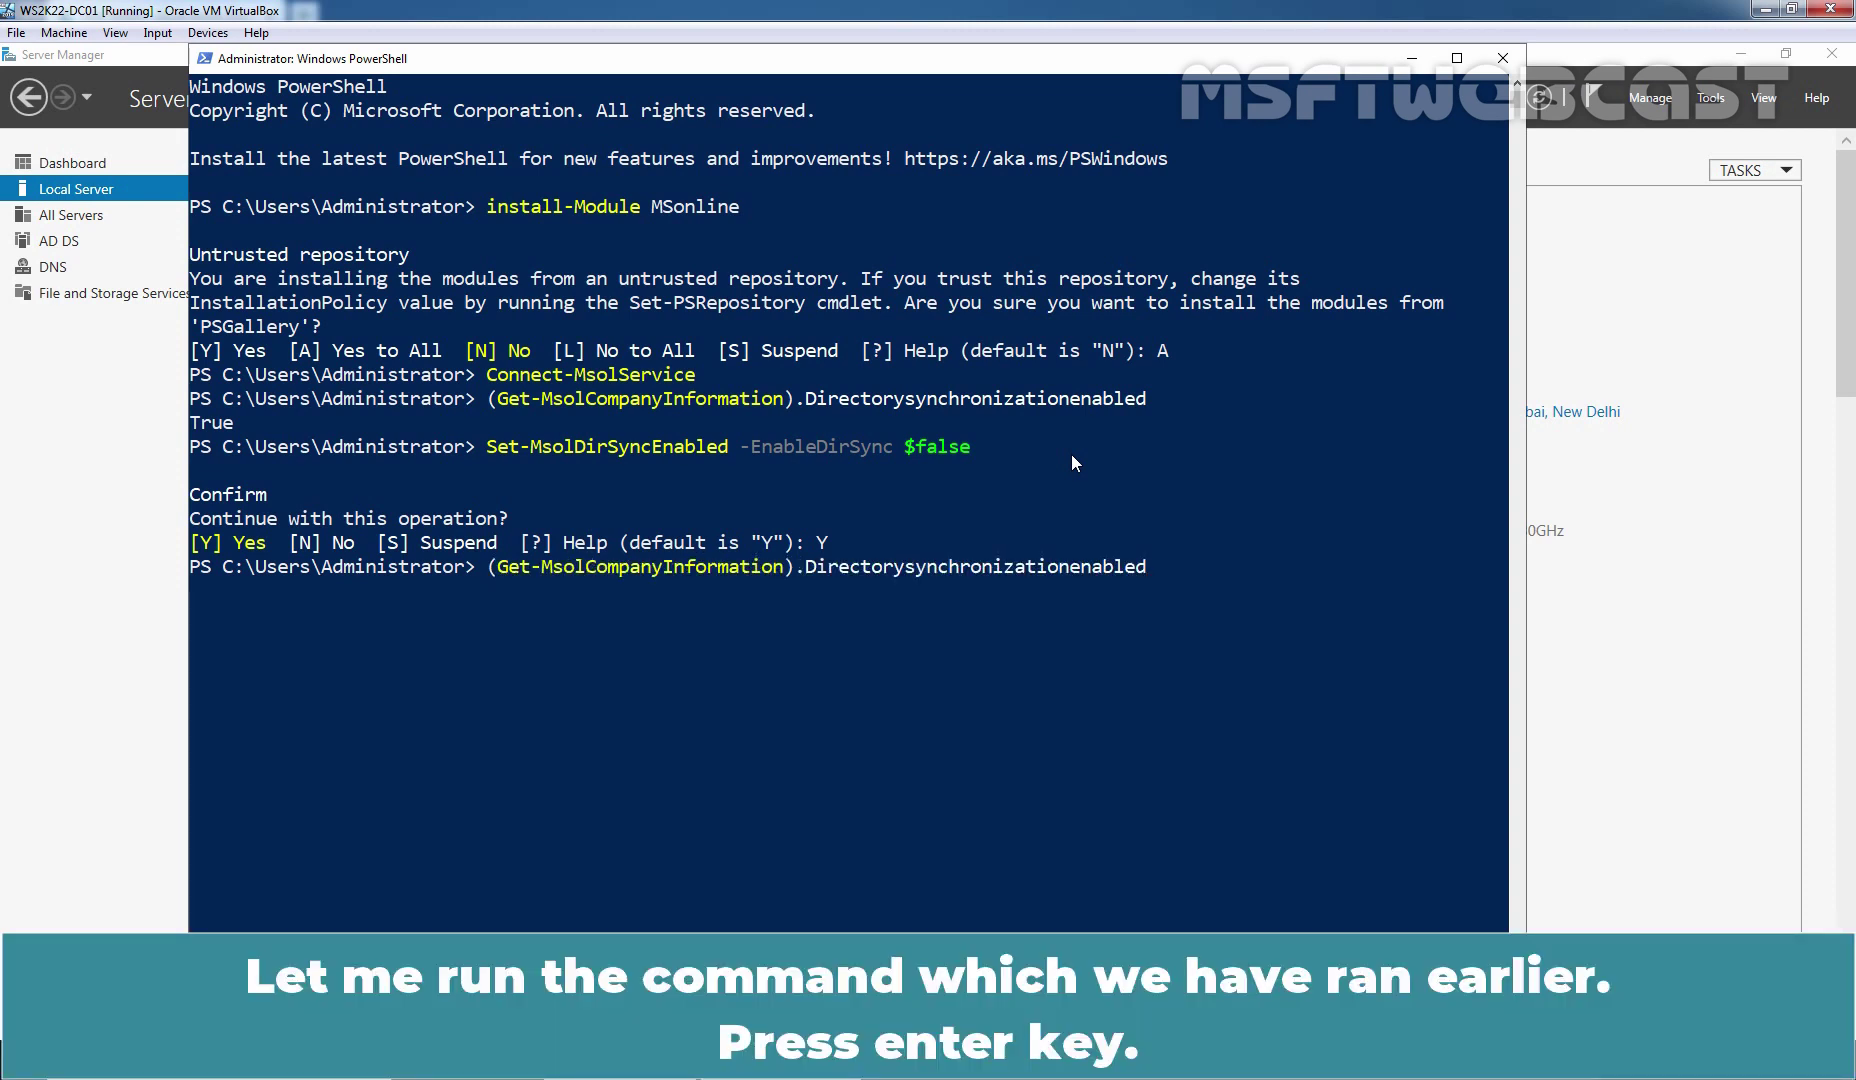
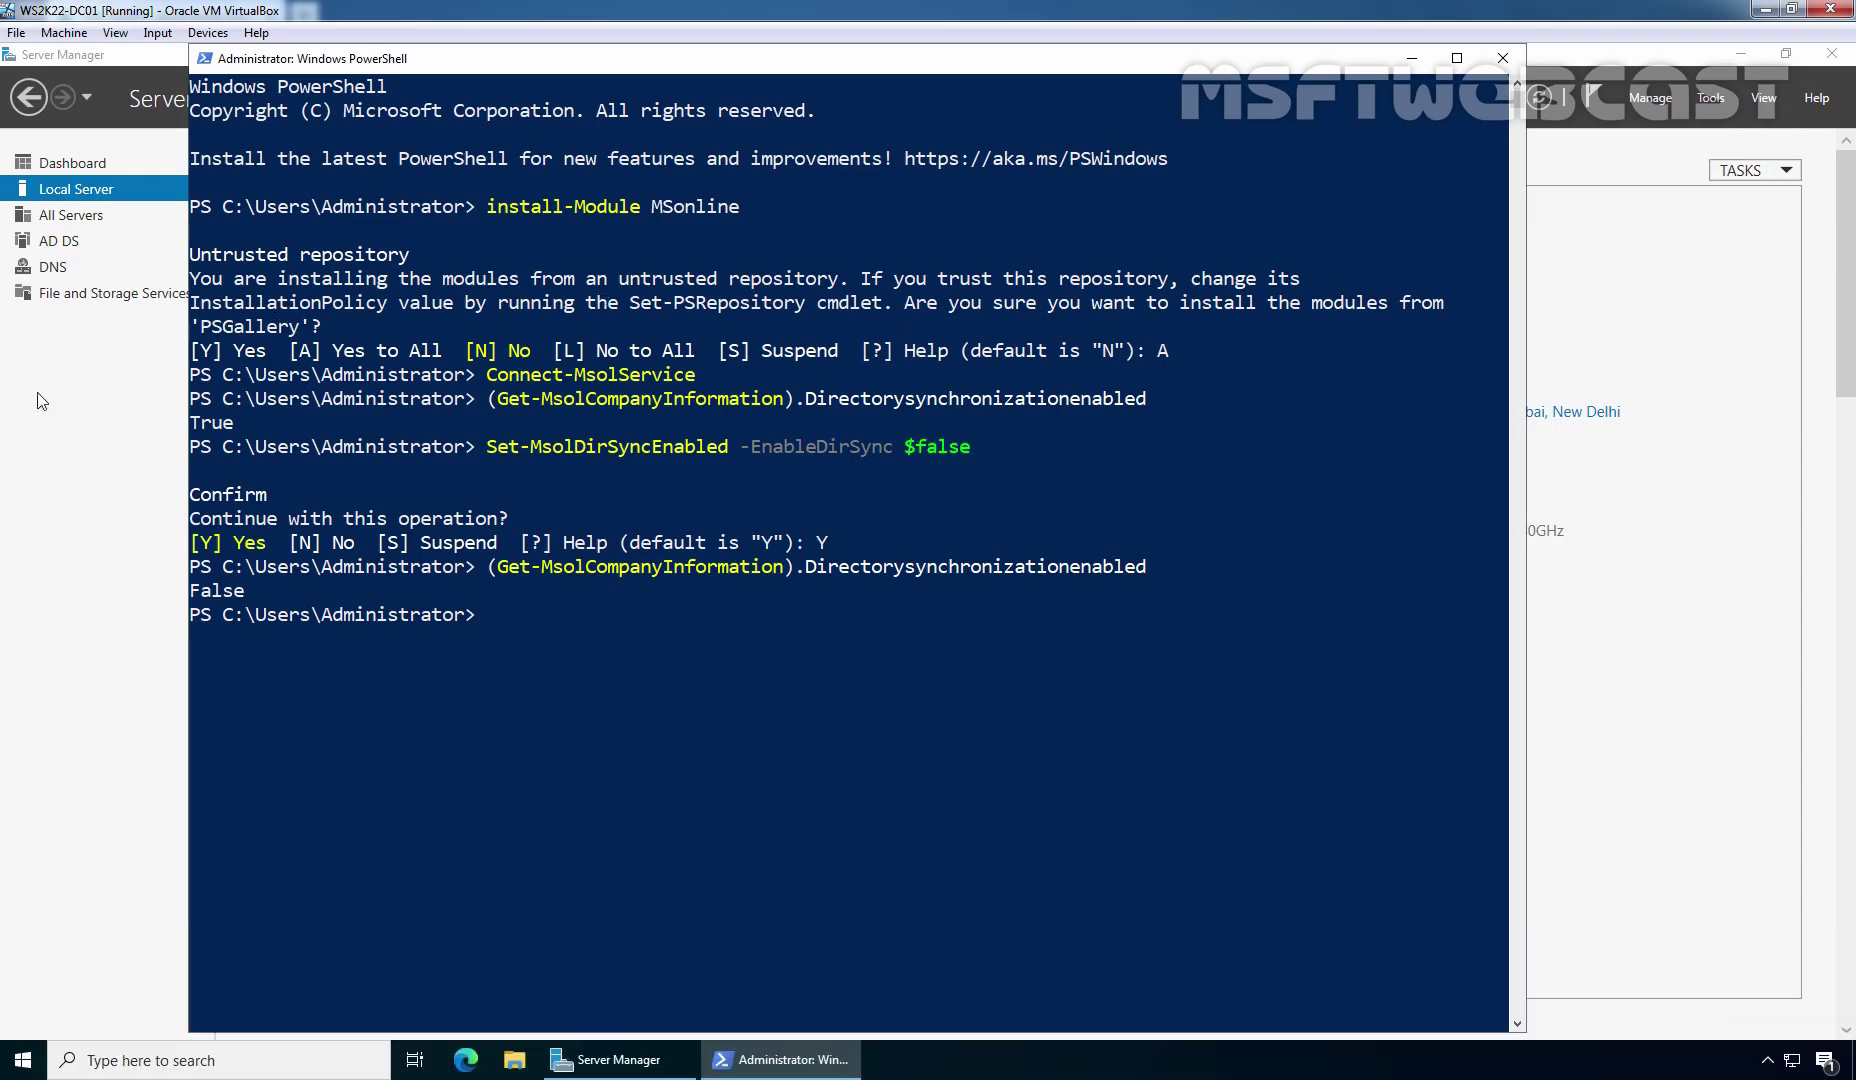
Reload the tenant Overview and scroll to the Azure AD Connect card, now showing Not enabled
key("alt+Tab")
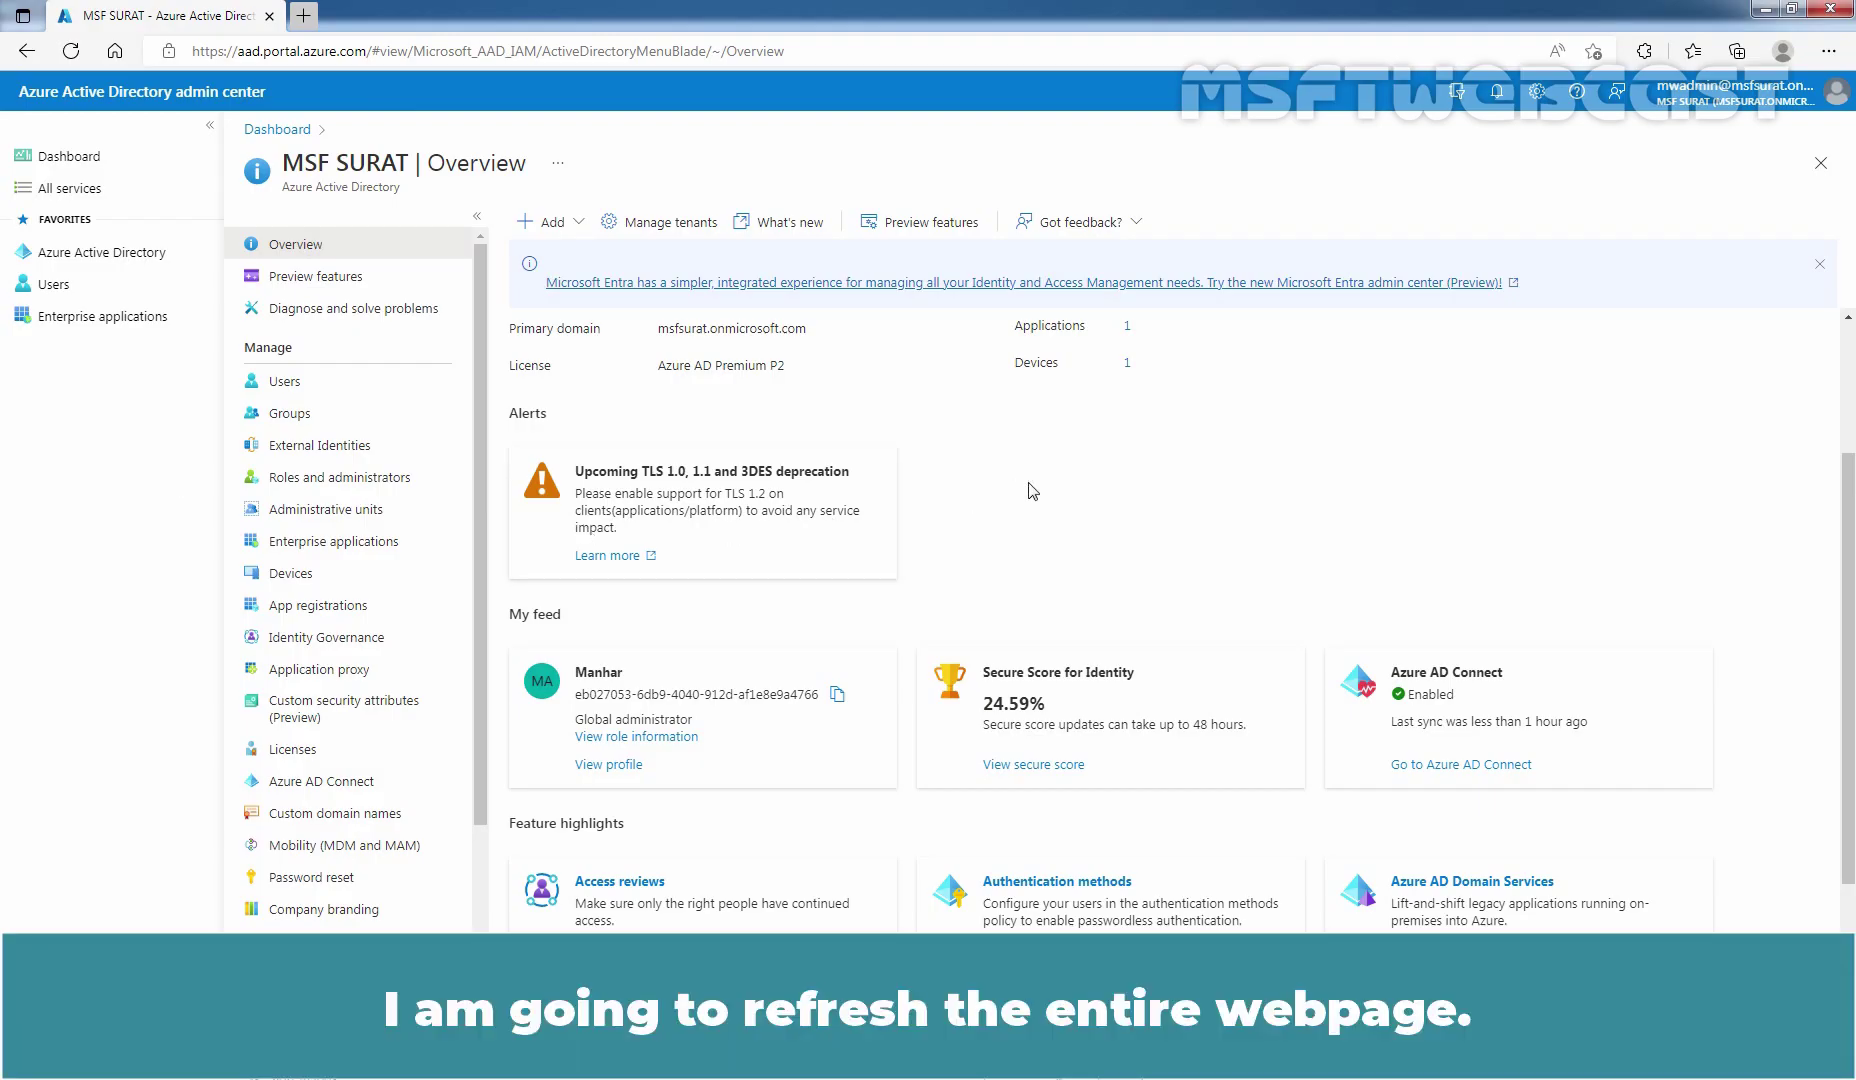
left_click(74, 53)
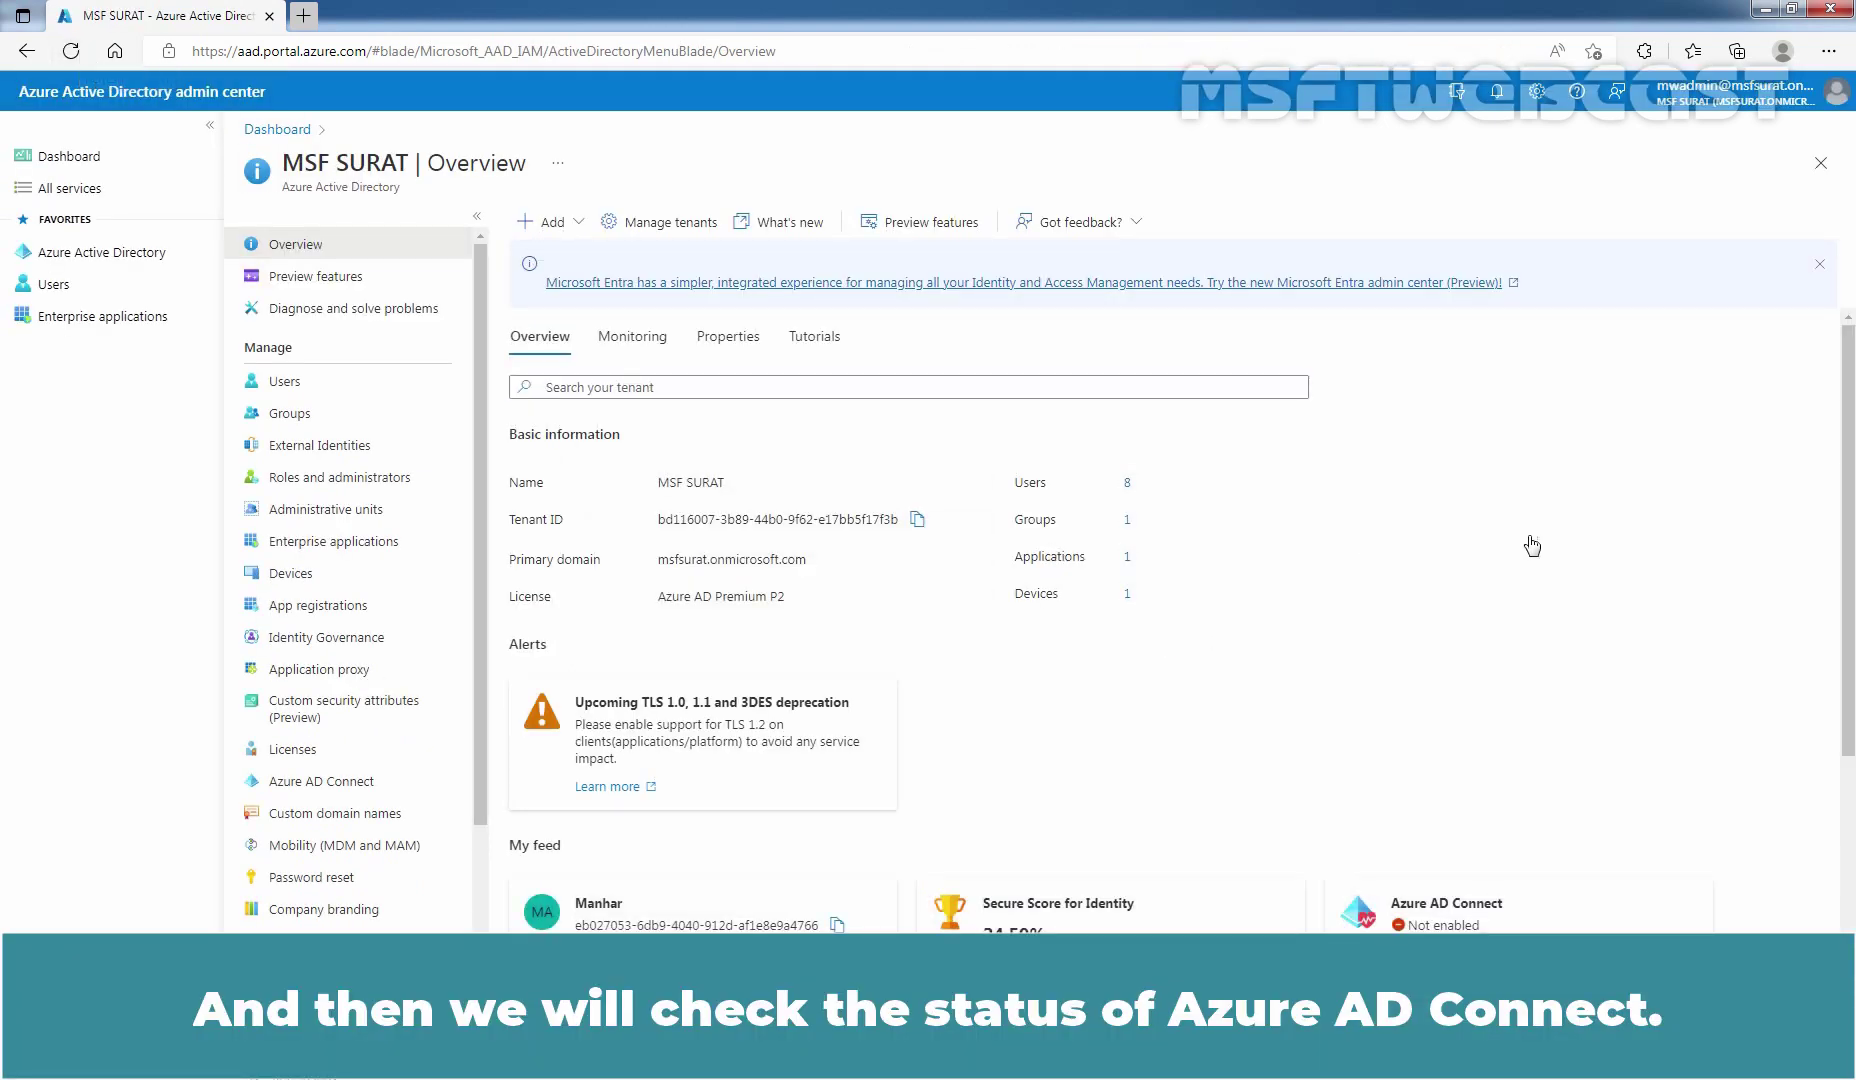
scroll(1540, 540, "down", 3)
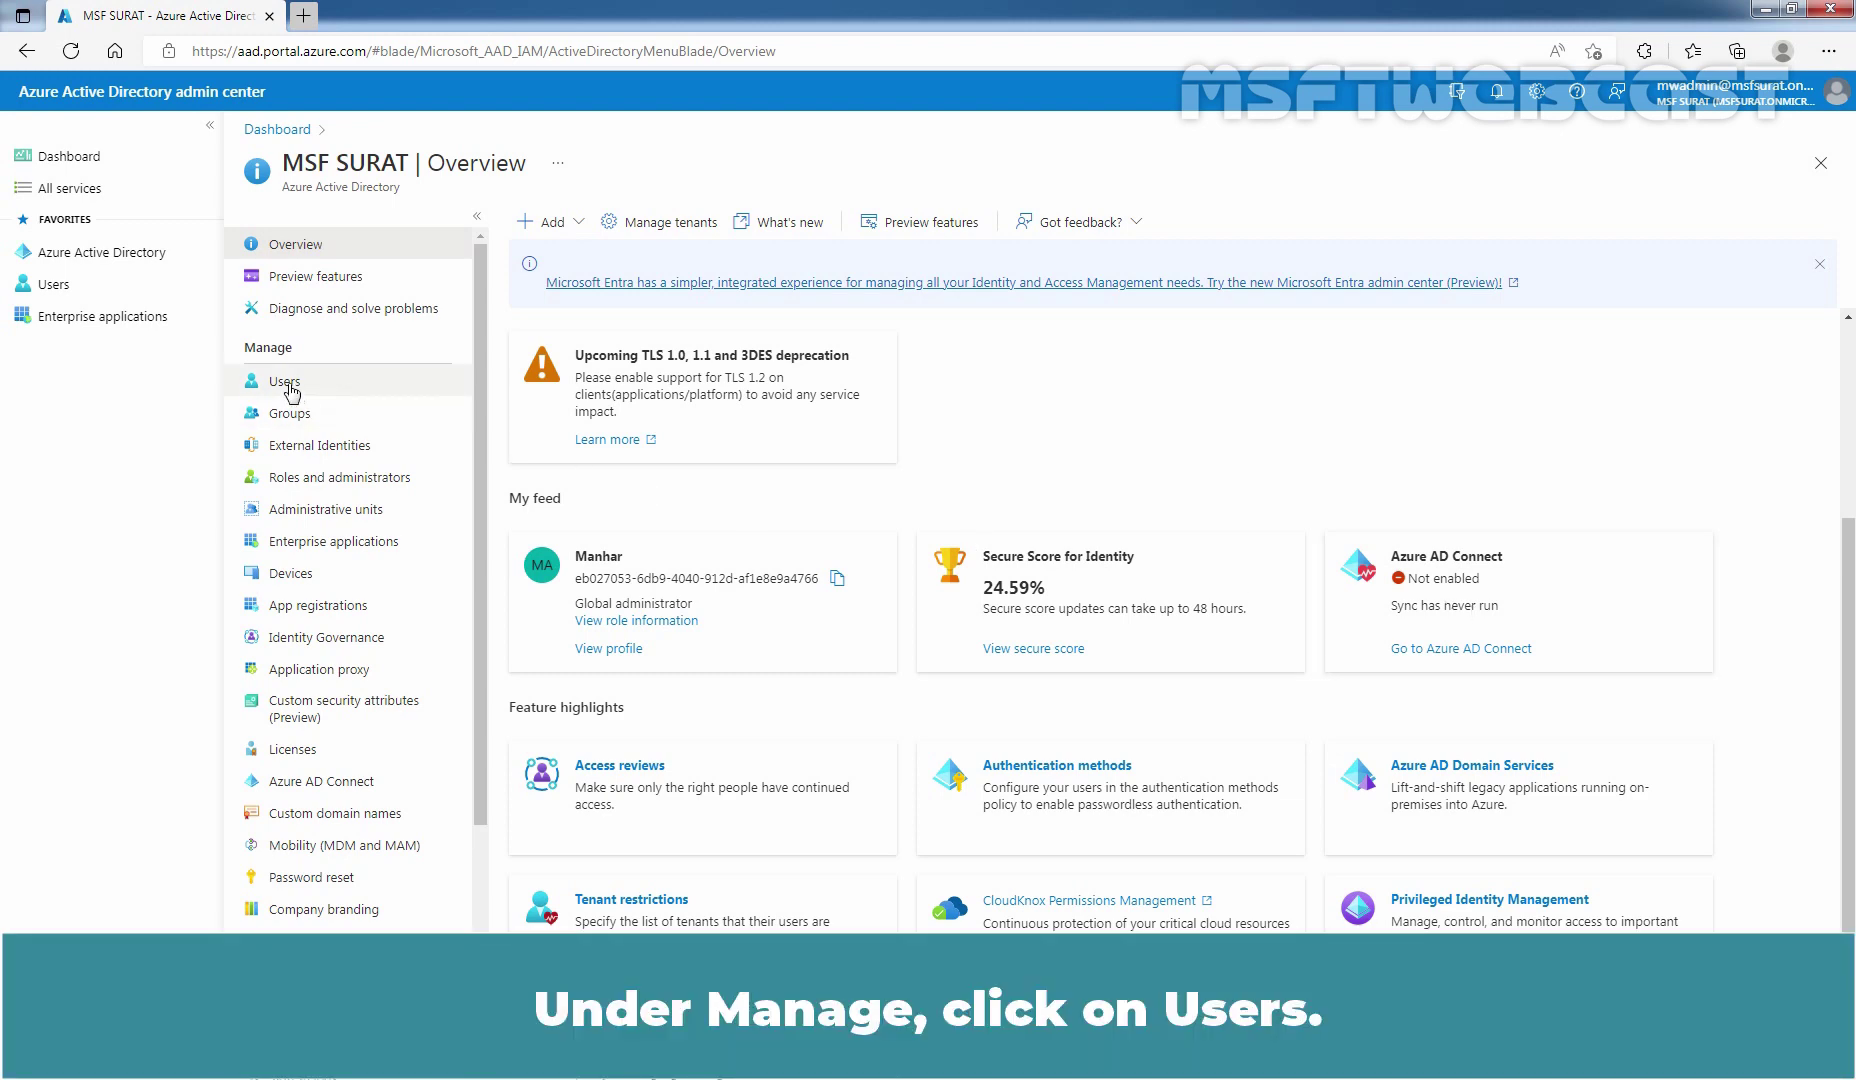
Filter the Users list by On-premises sync enabled = Yes, which finds 0 users
left_click(287, 383)
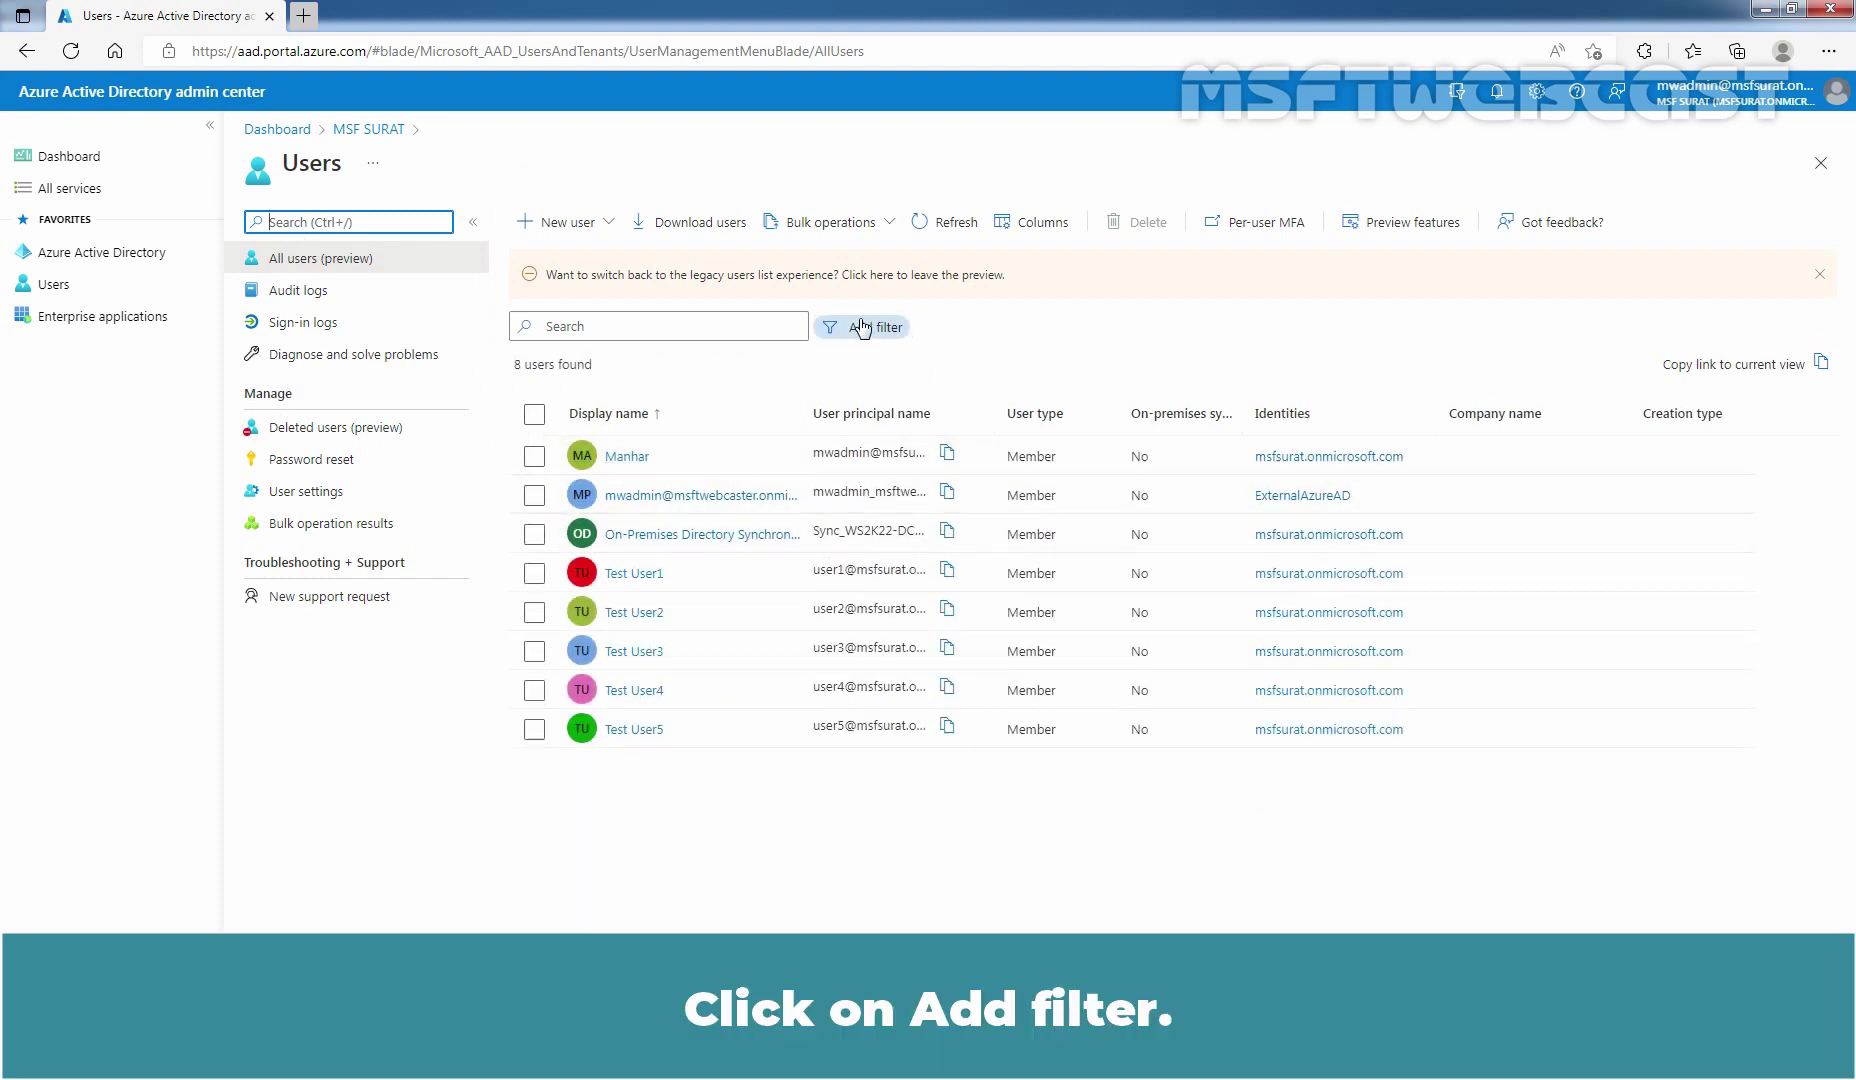
left_click(862, 327)
type("on-prem")
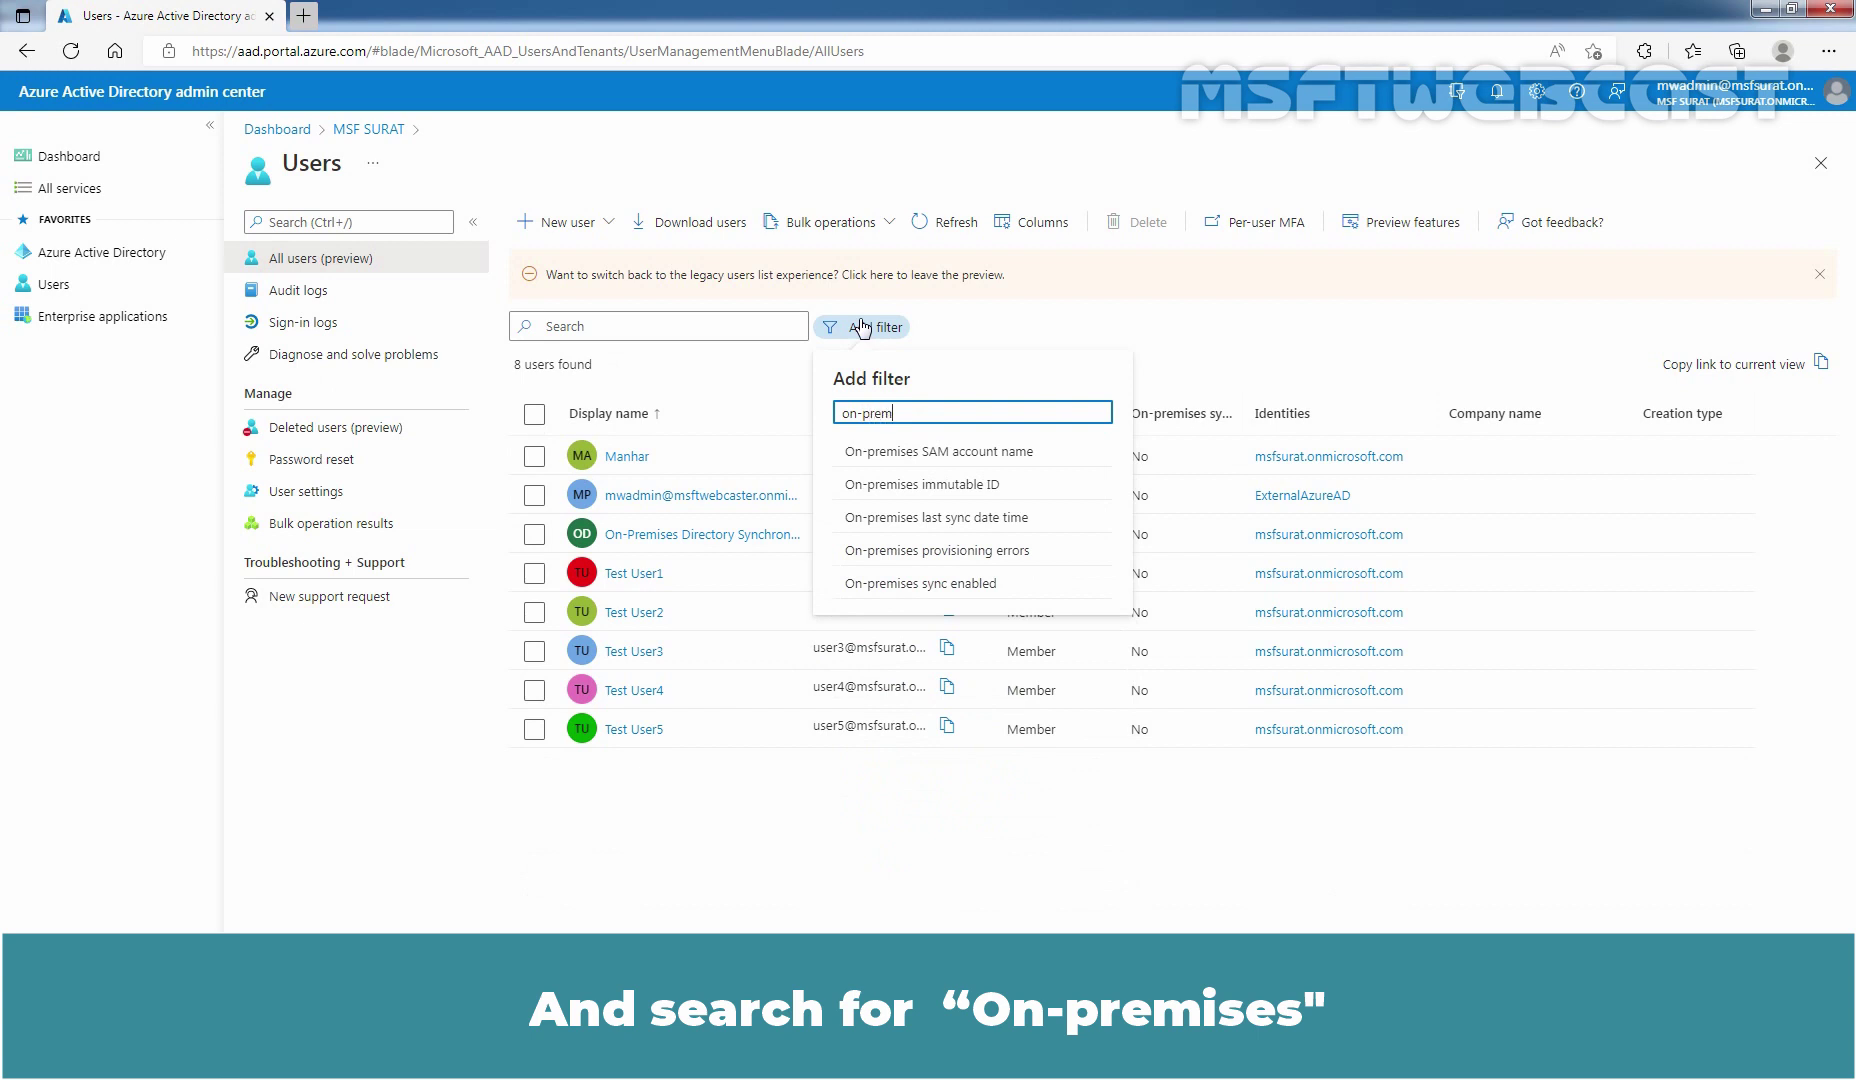
left_click(946, 589)
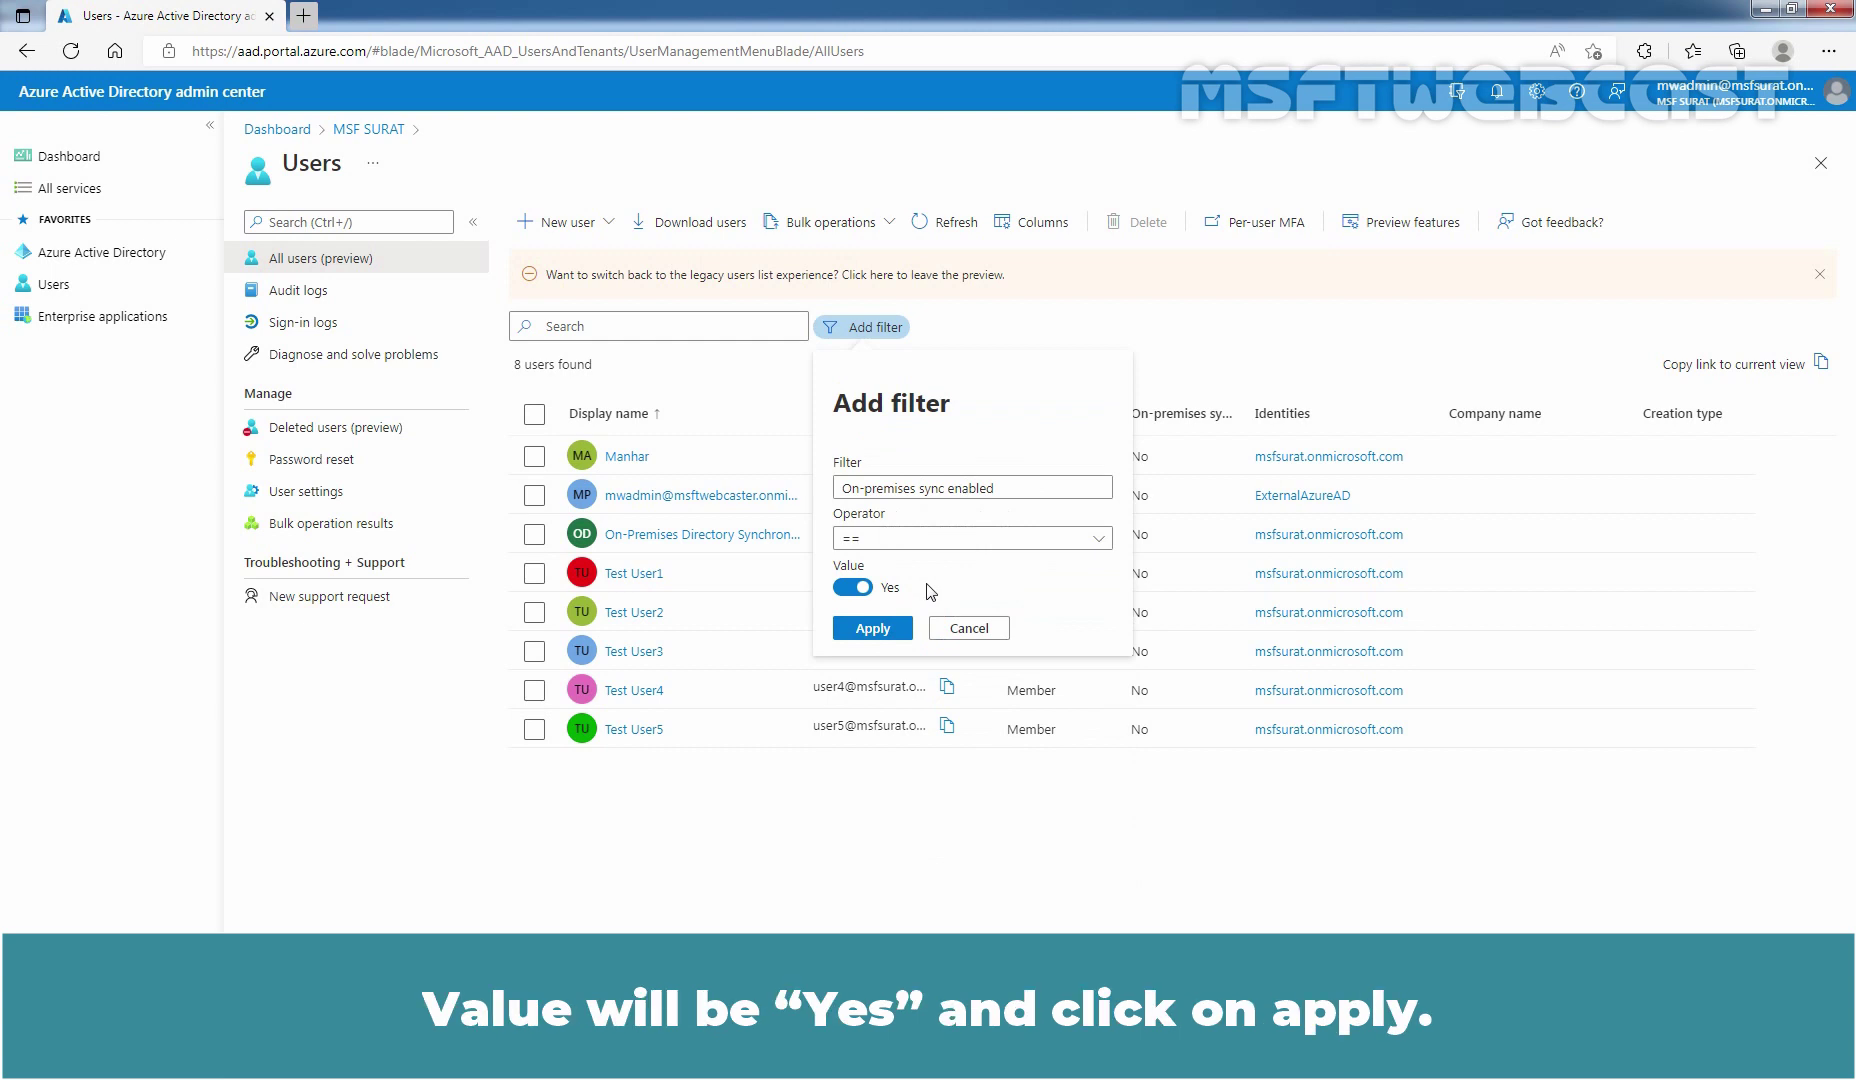
left_click(873, 629)
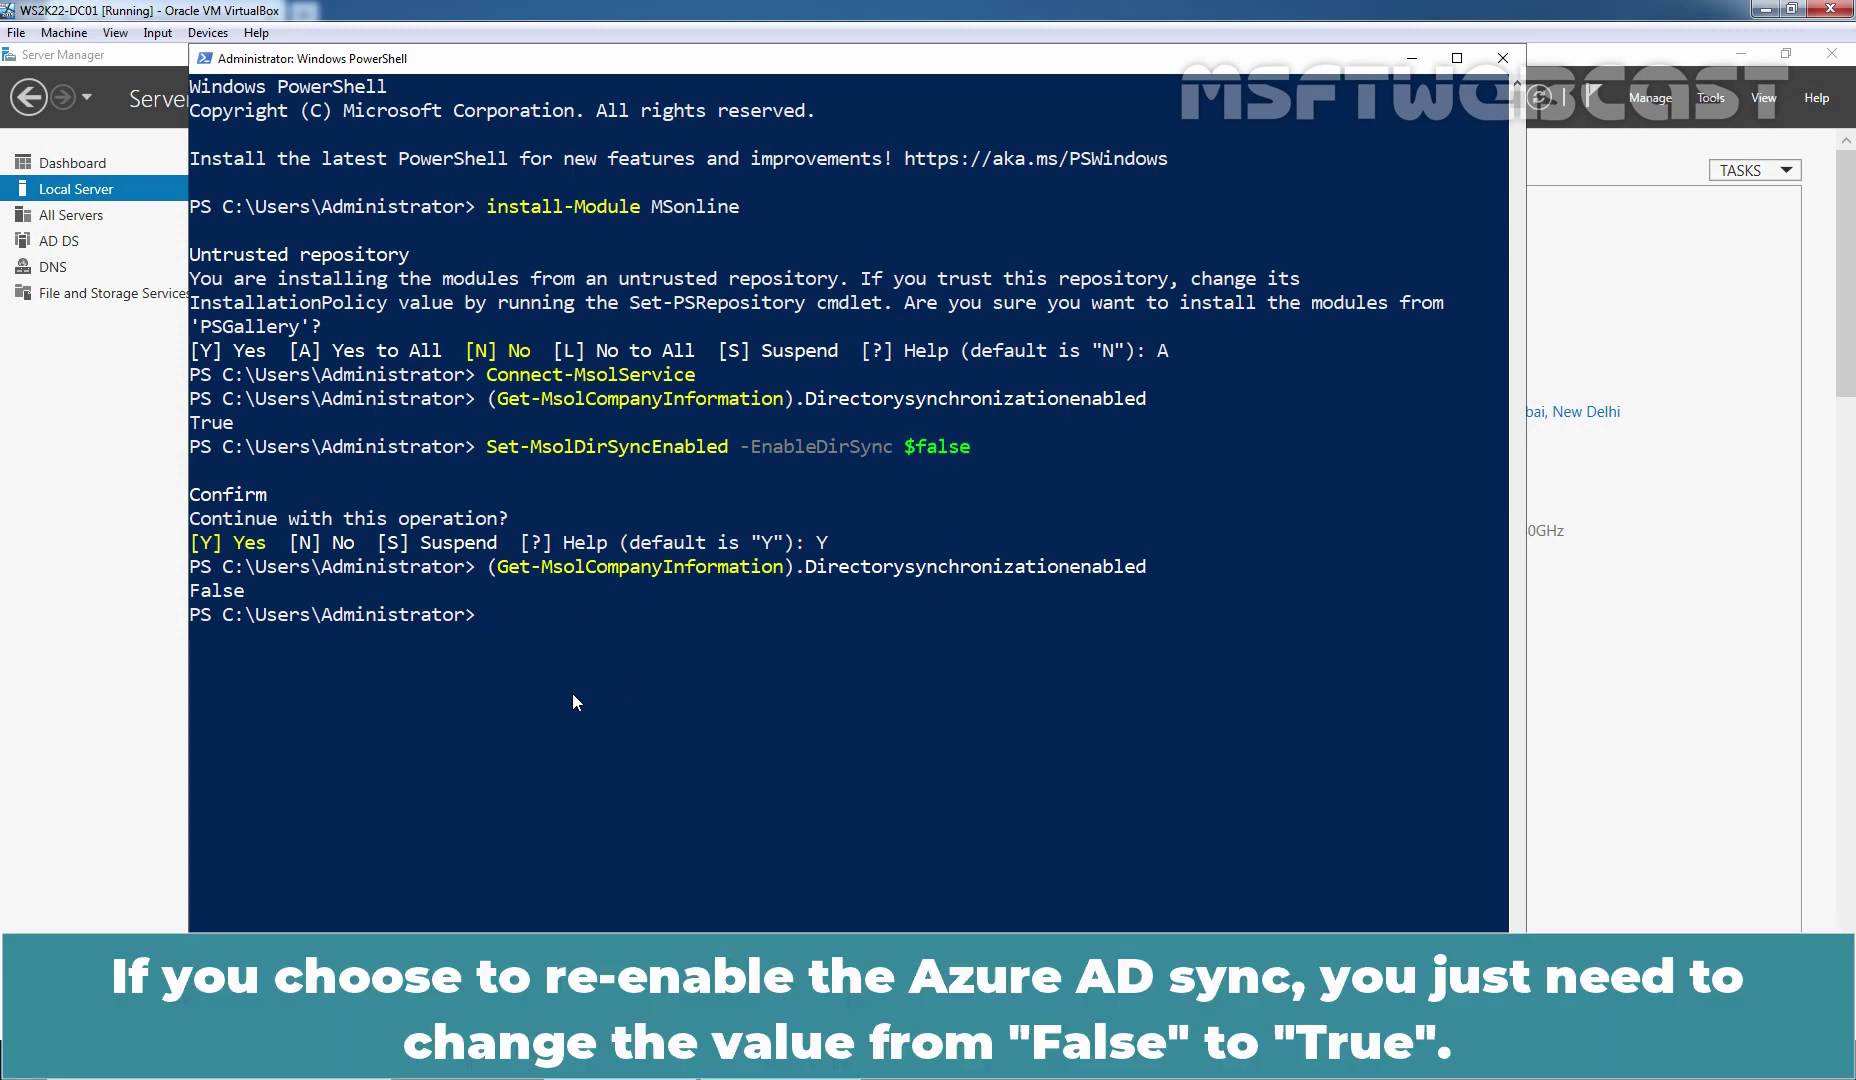
Rerun Set-MsolDirSyncEnabled with -EnableDirSync $true and confirm with Y
key("Up")
key("Up")
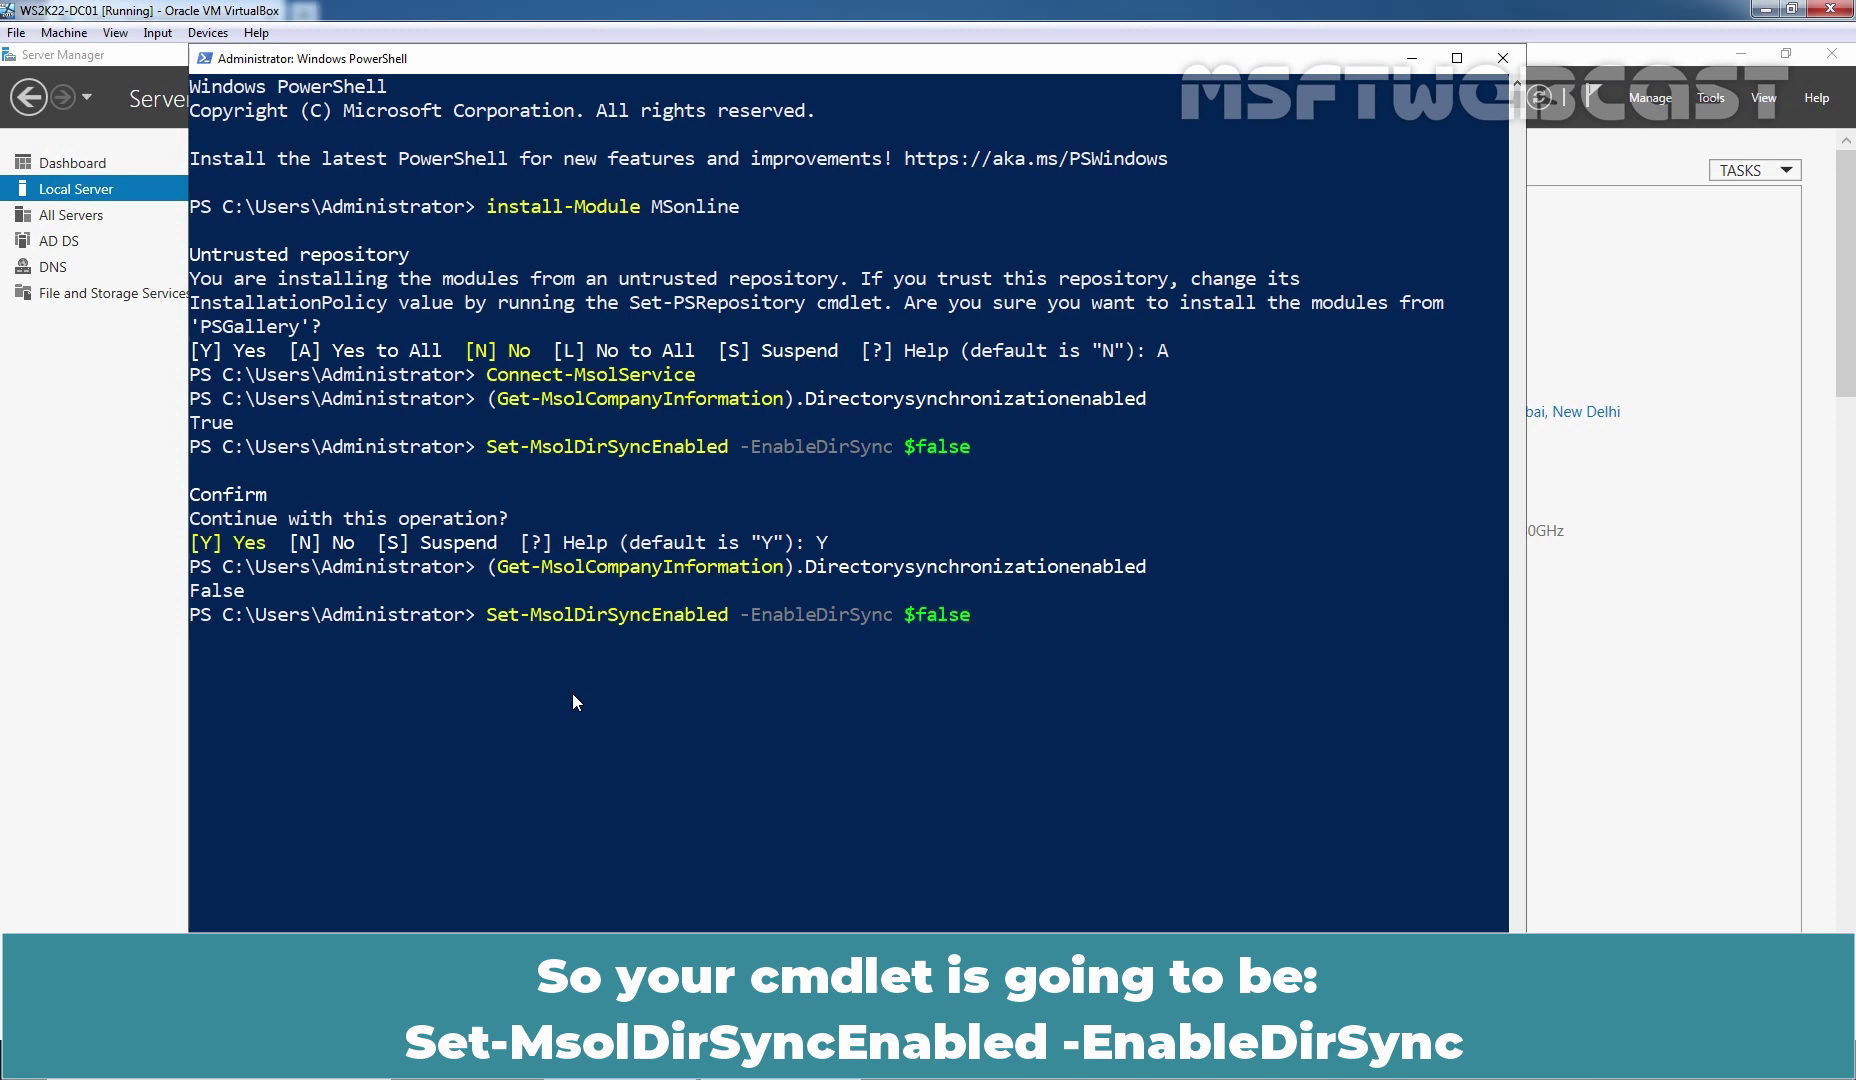
key("BackSpace")
key("BackSpace")
key("BackSpace")
key("BackSpace")
key("BackSpace")
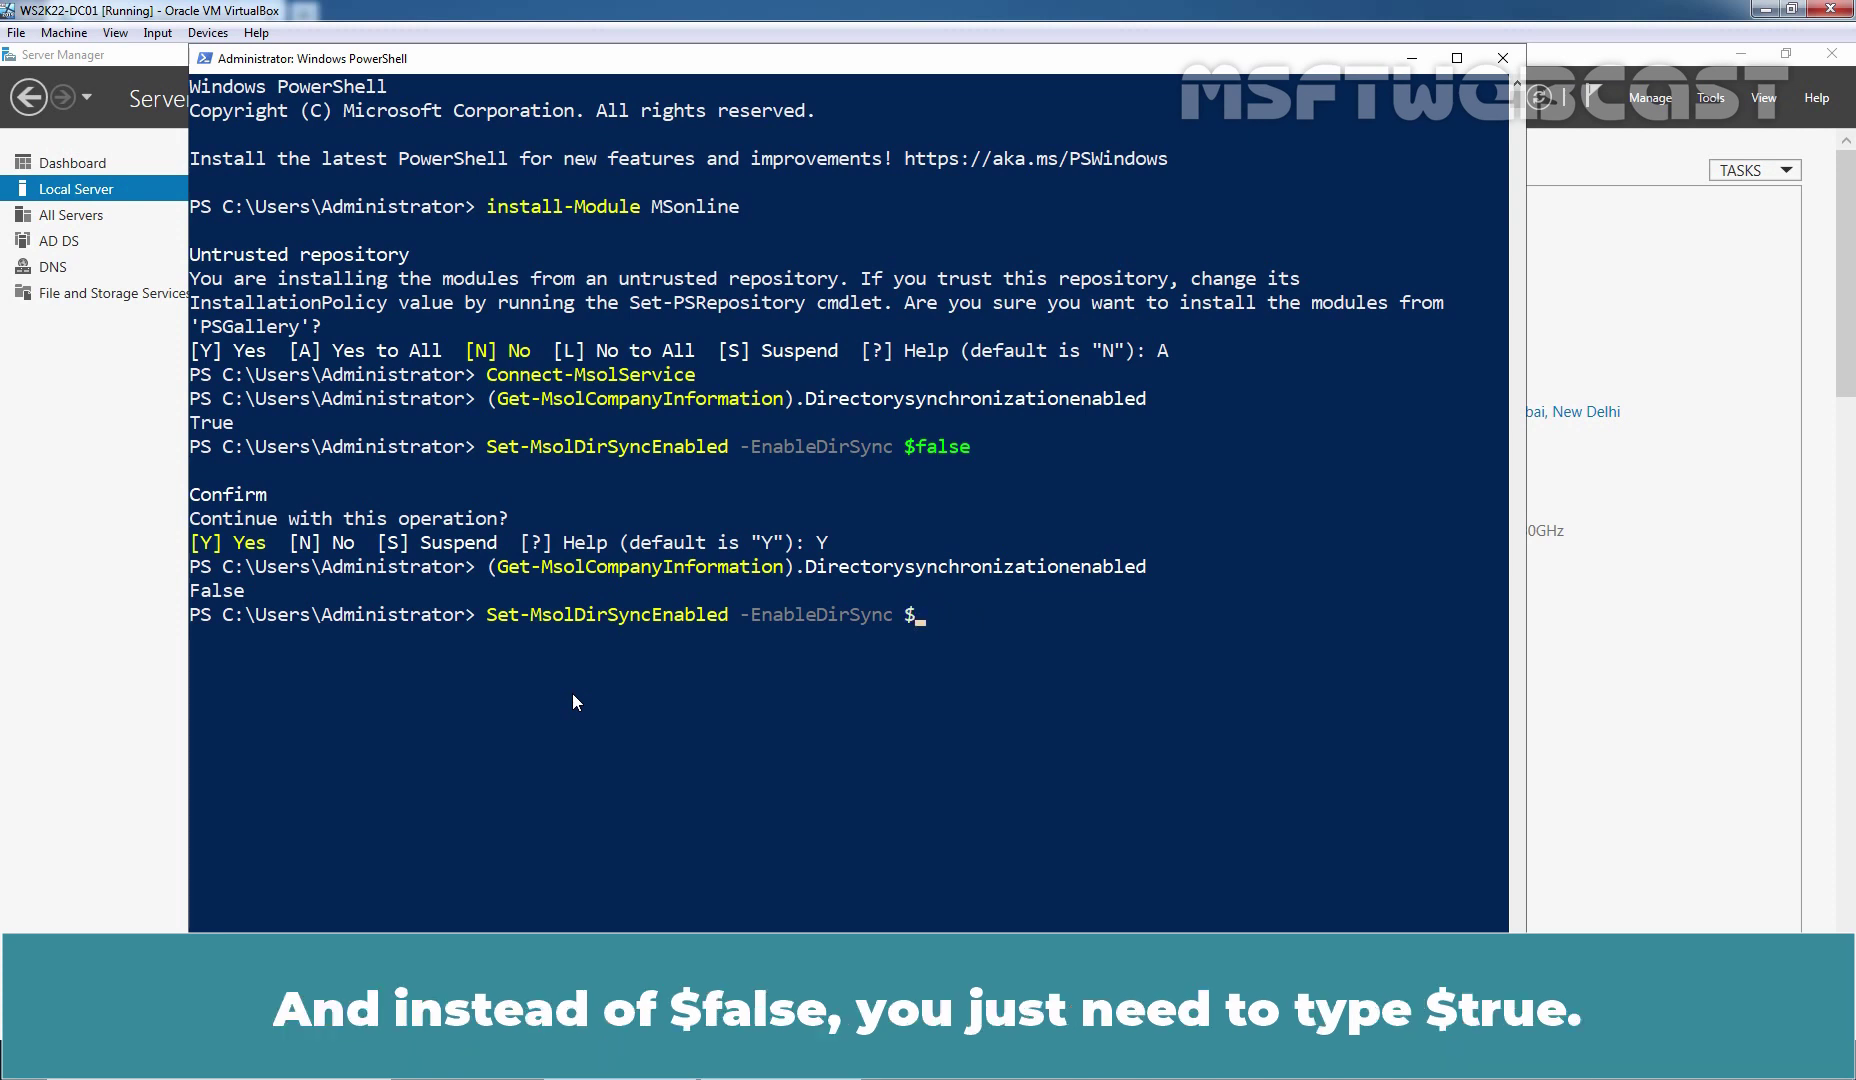
type("true")
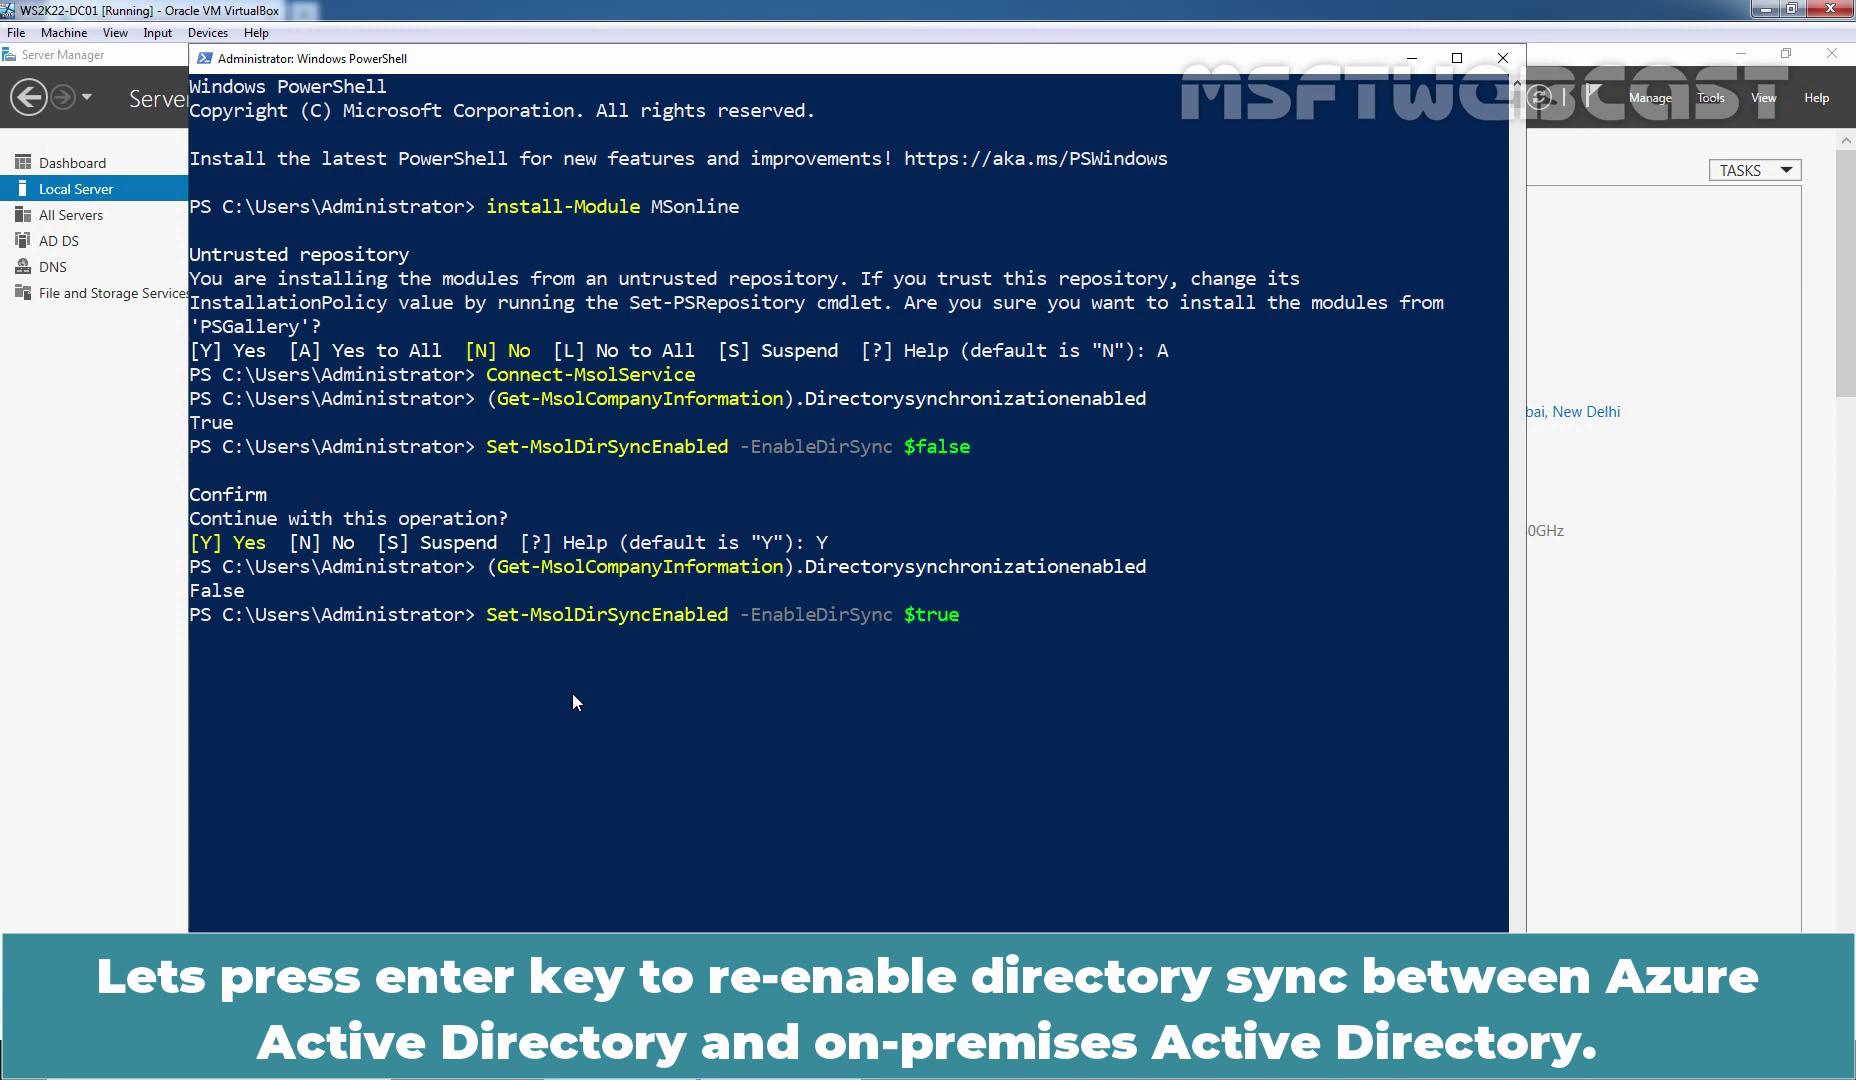
key("Return")
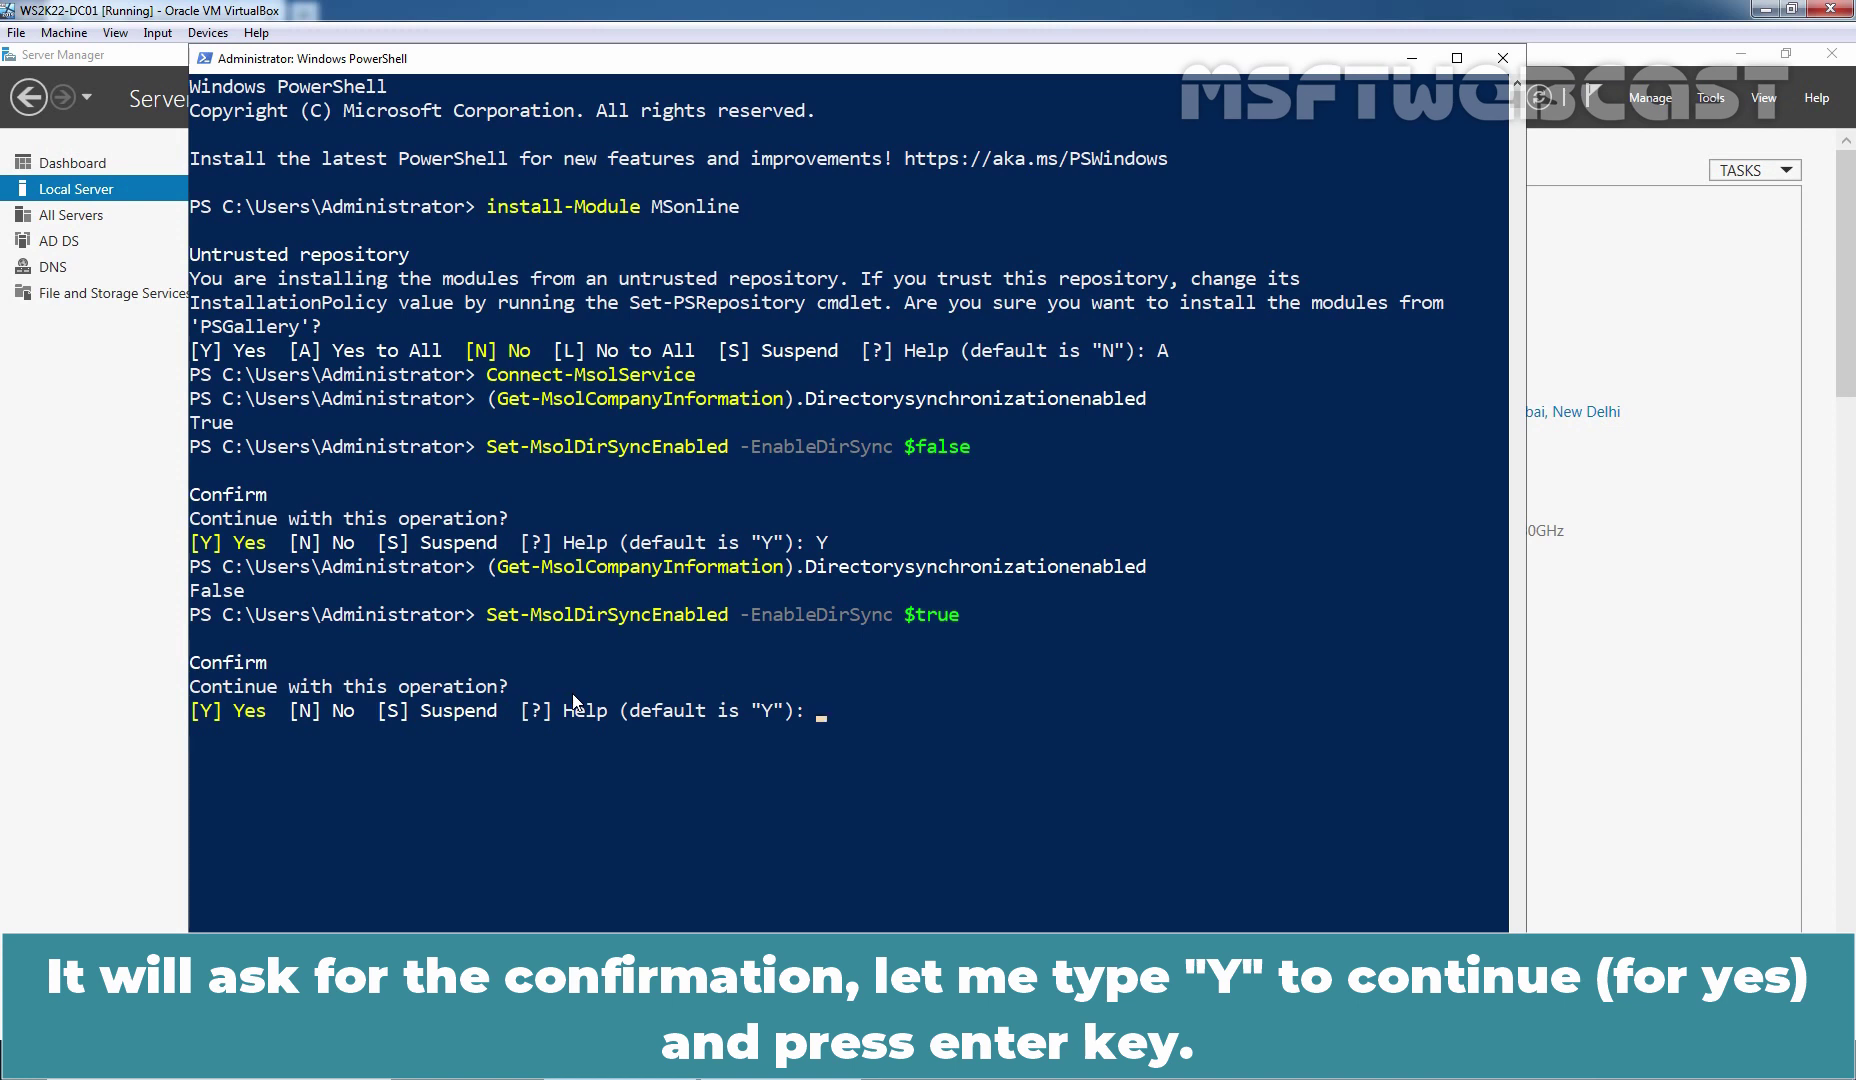
type("Y")
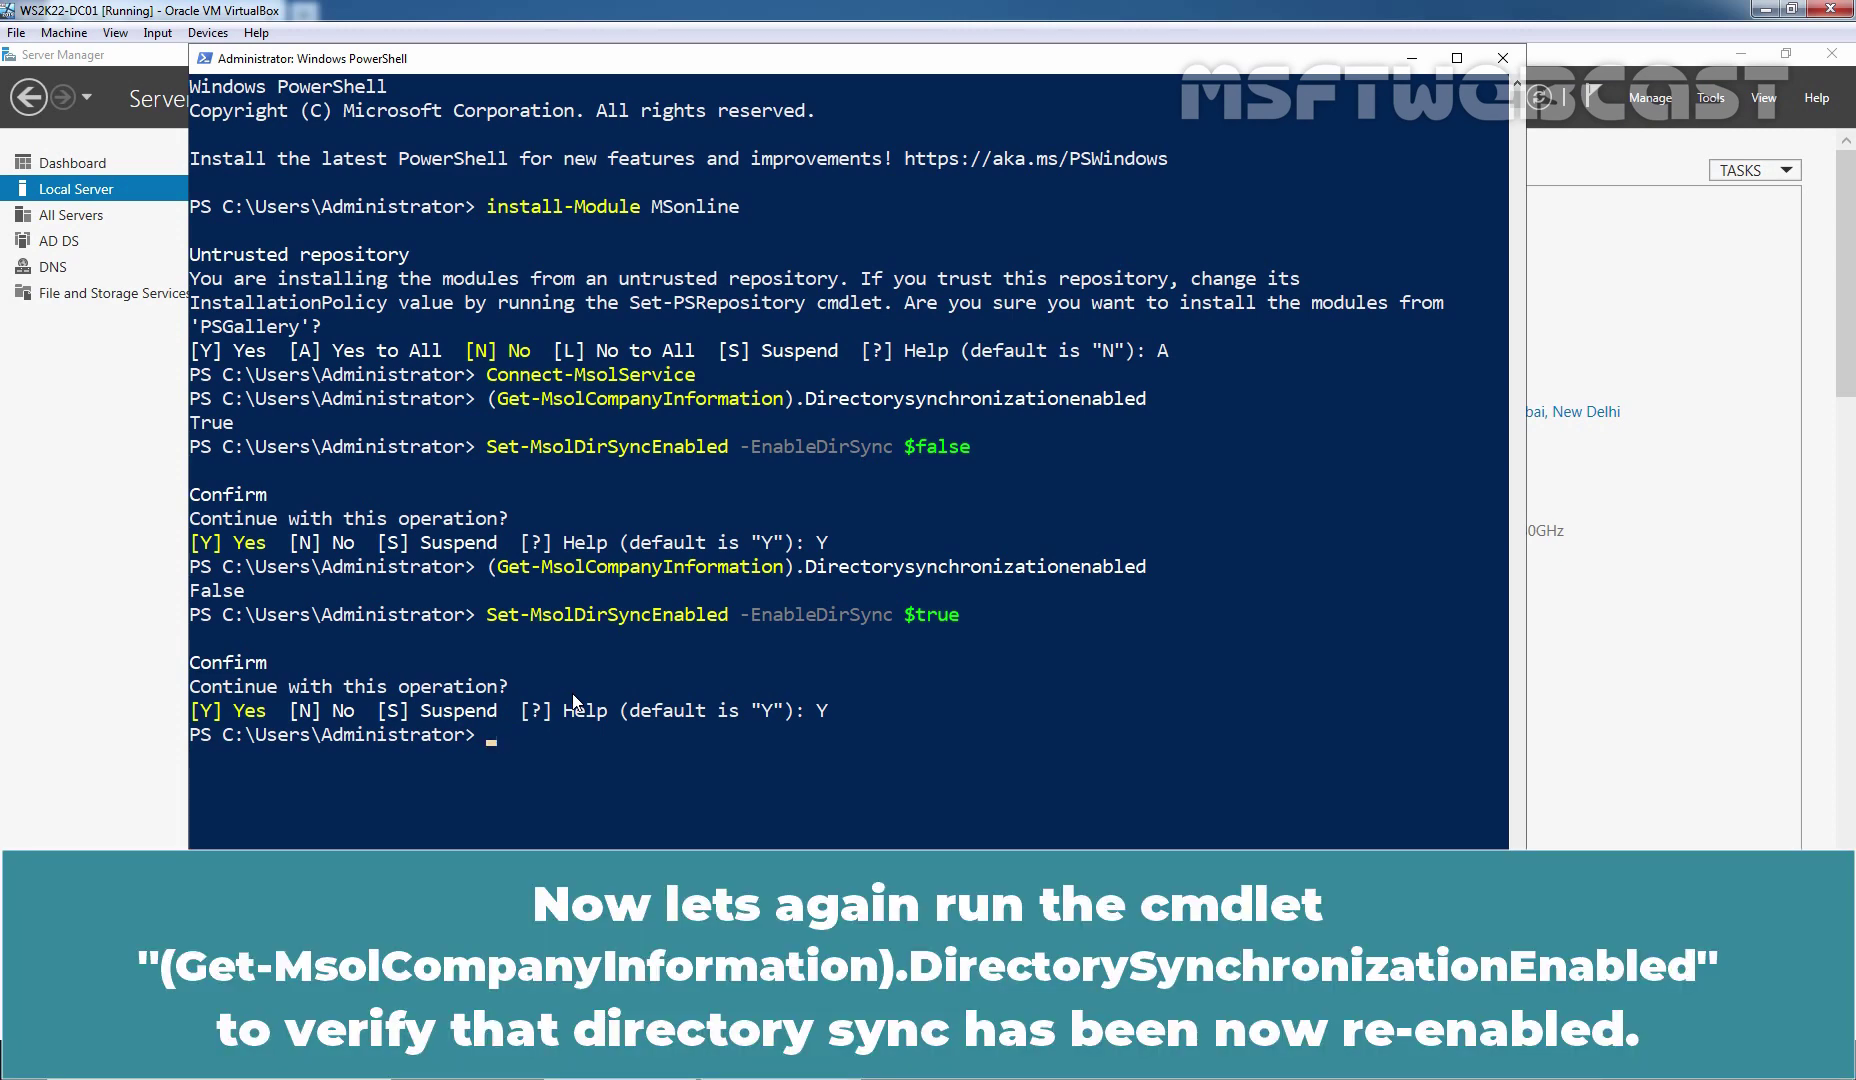
Rerun (Get-MsolCompanyInformation).DirectorySynchronizationEnabled, which now returns True
key("Up")
key("Up")
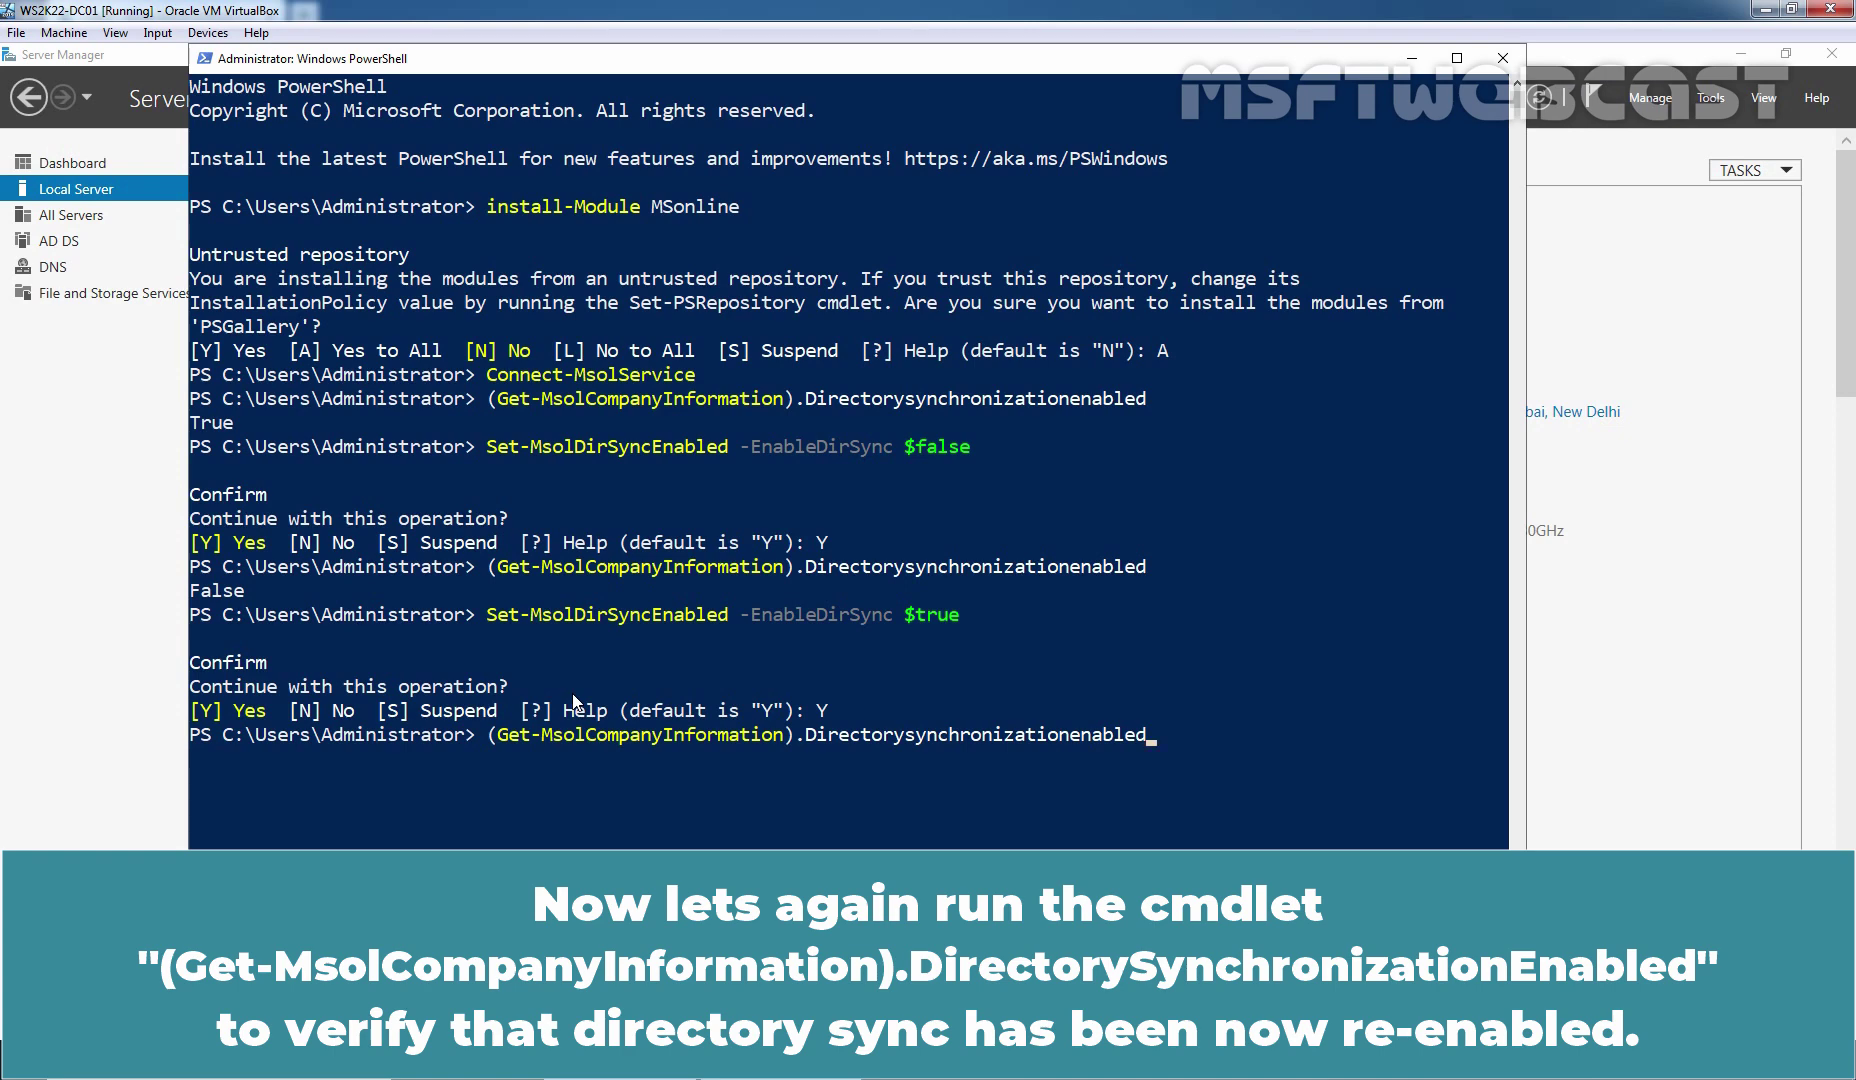
key("Return")
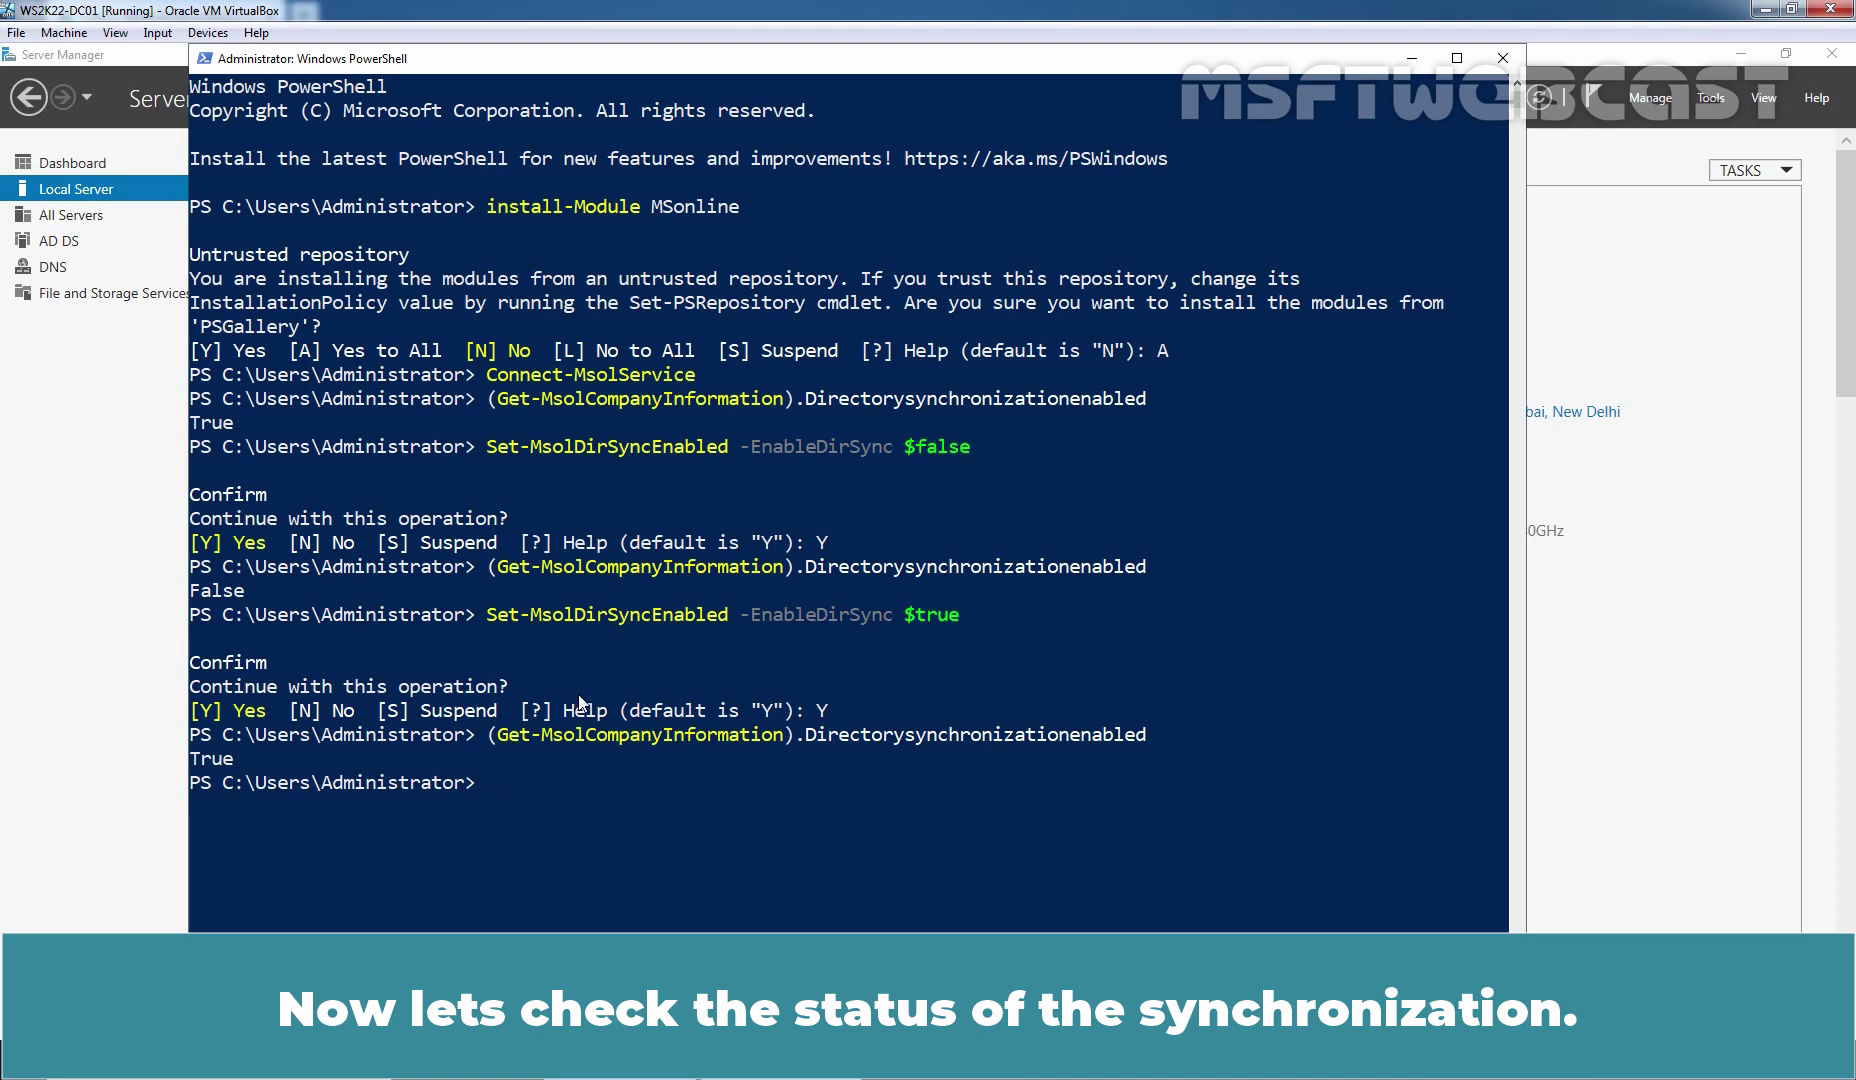
Launch Synchronization Service Manager, check its 78 successful connector runs, then minimize it
left_click(33, 1062)
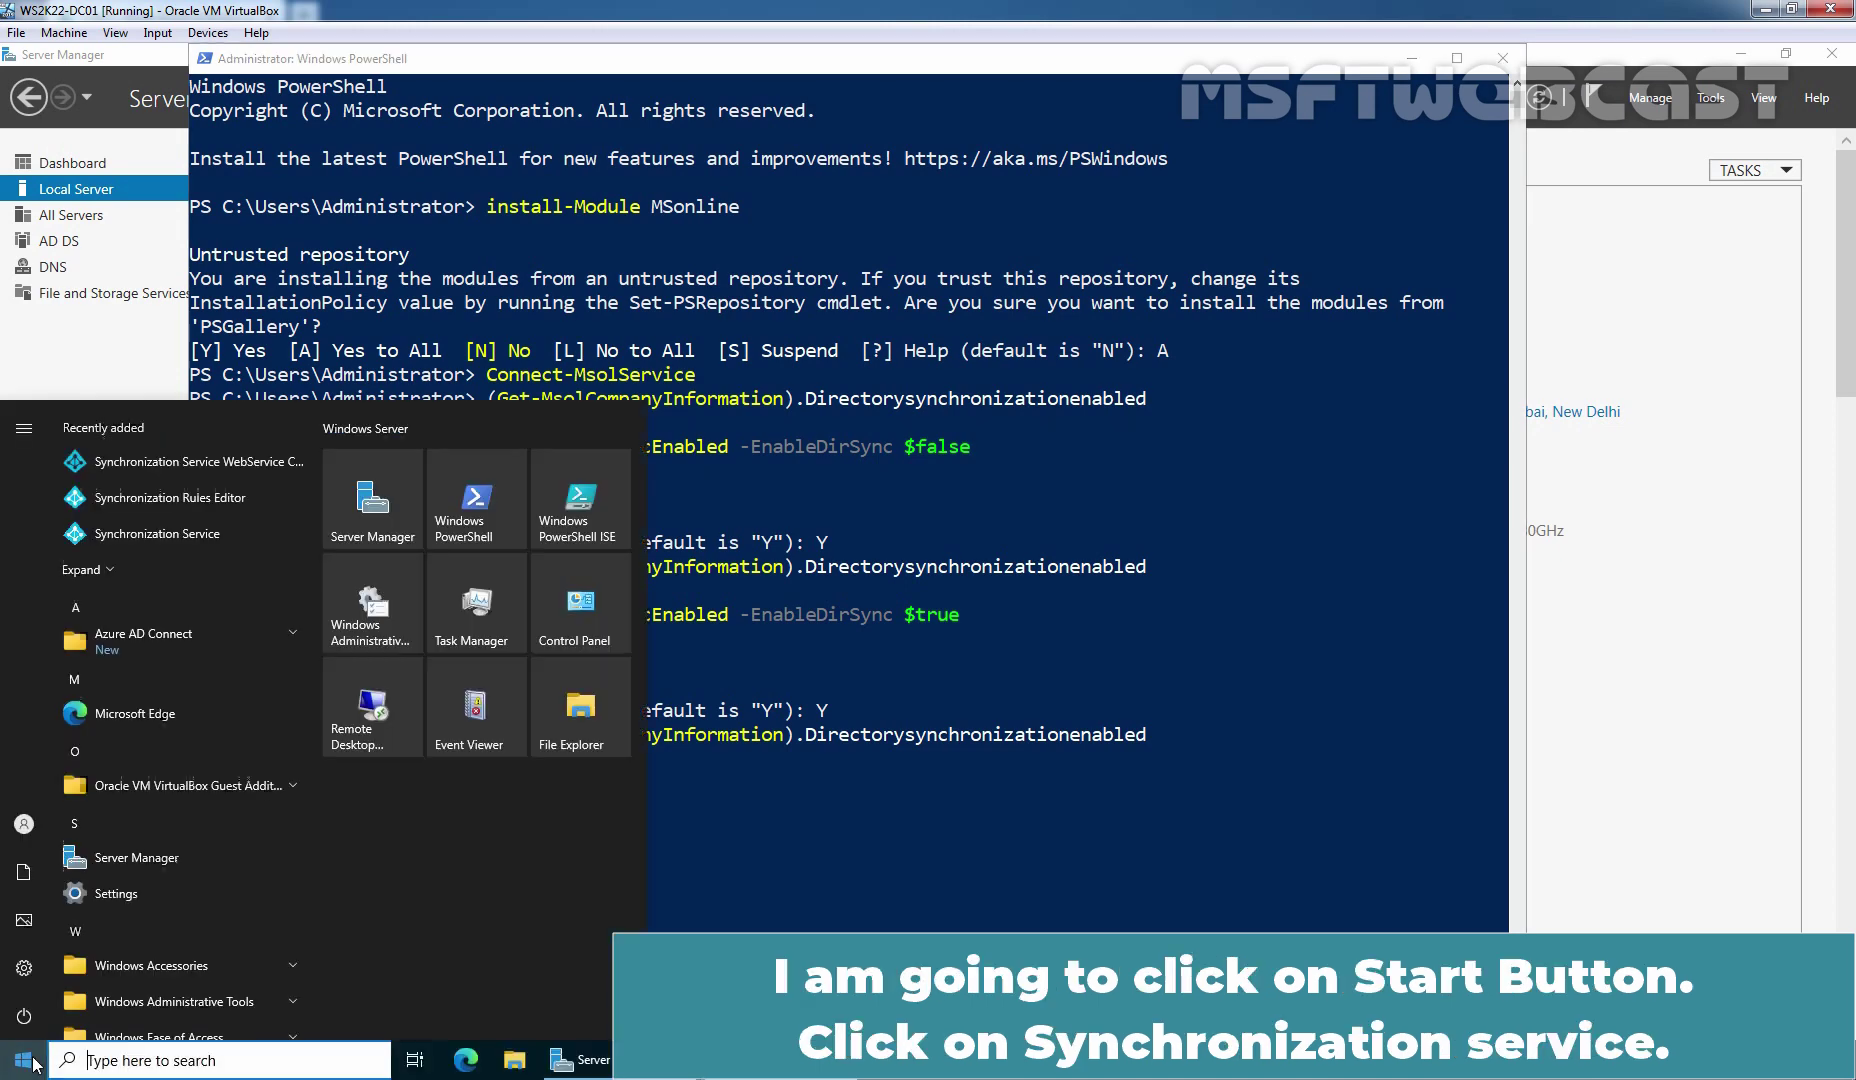
left_click(166, 535)
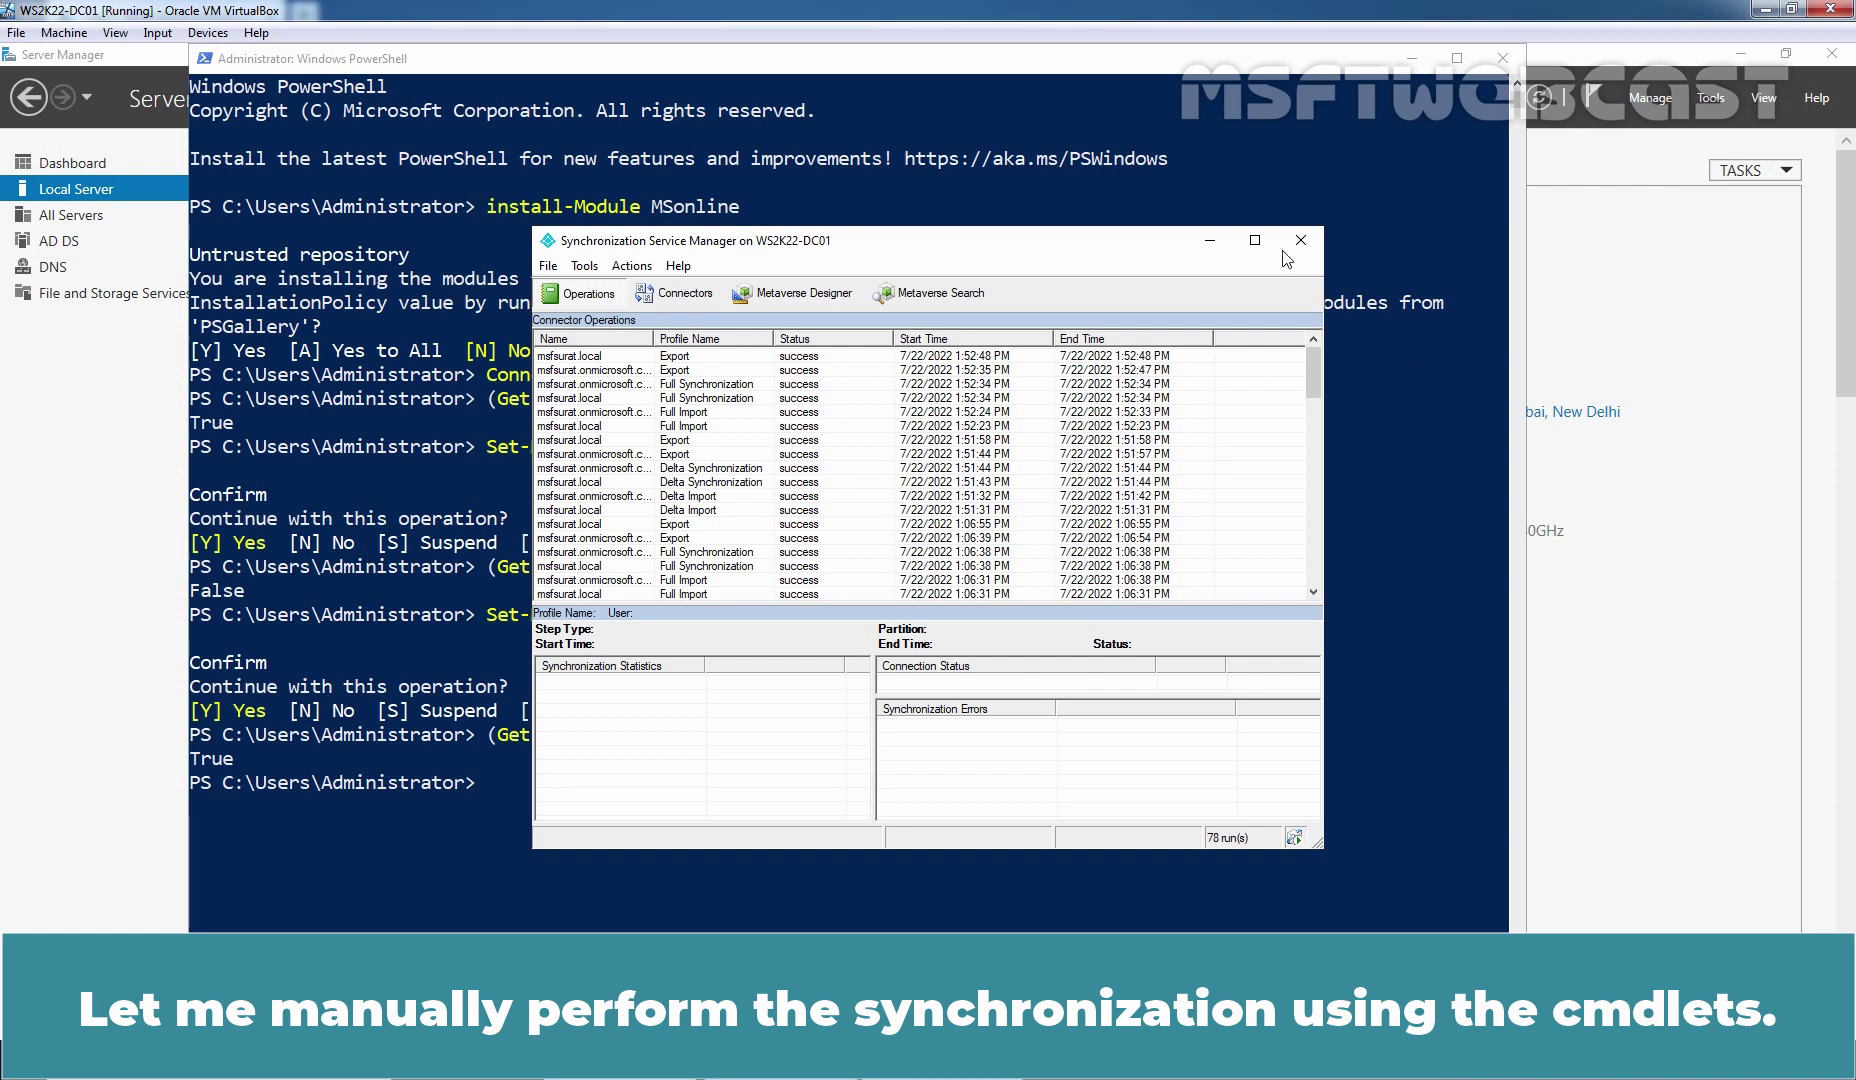
left_click(1210, 241)
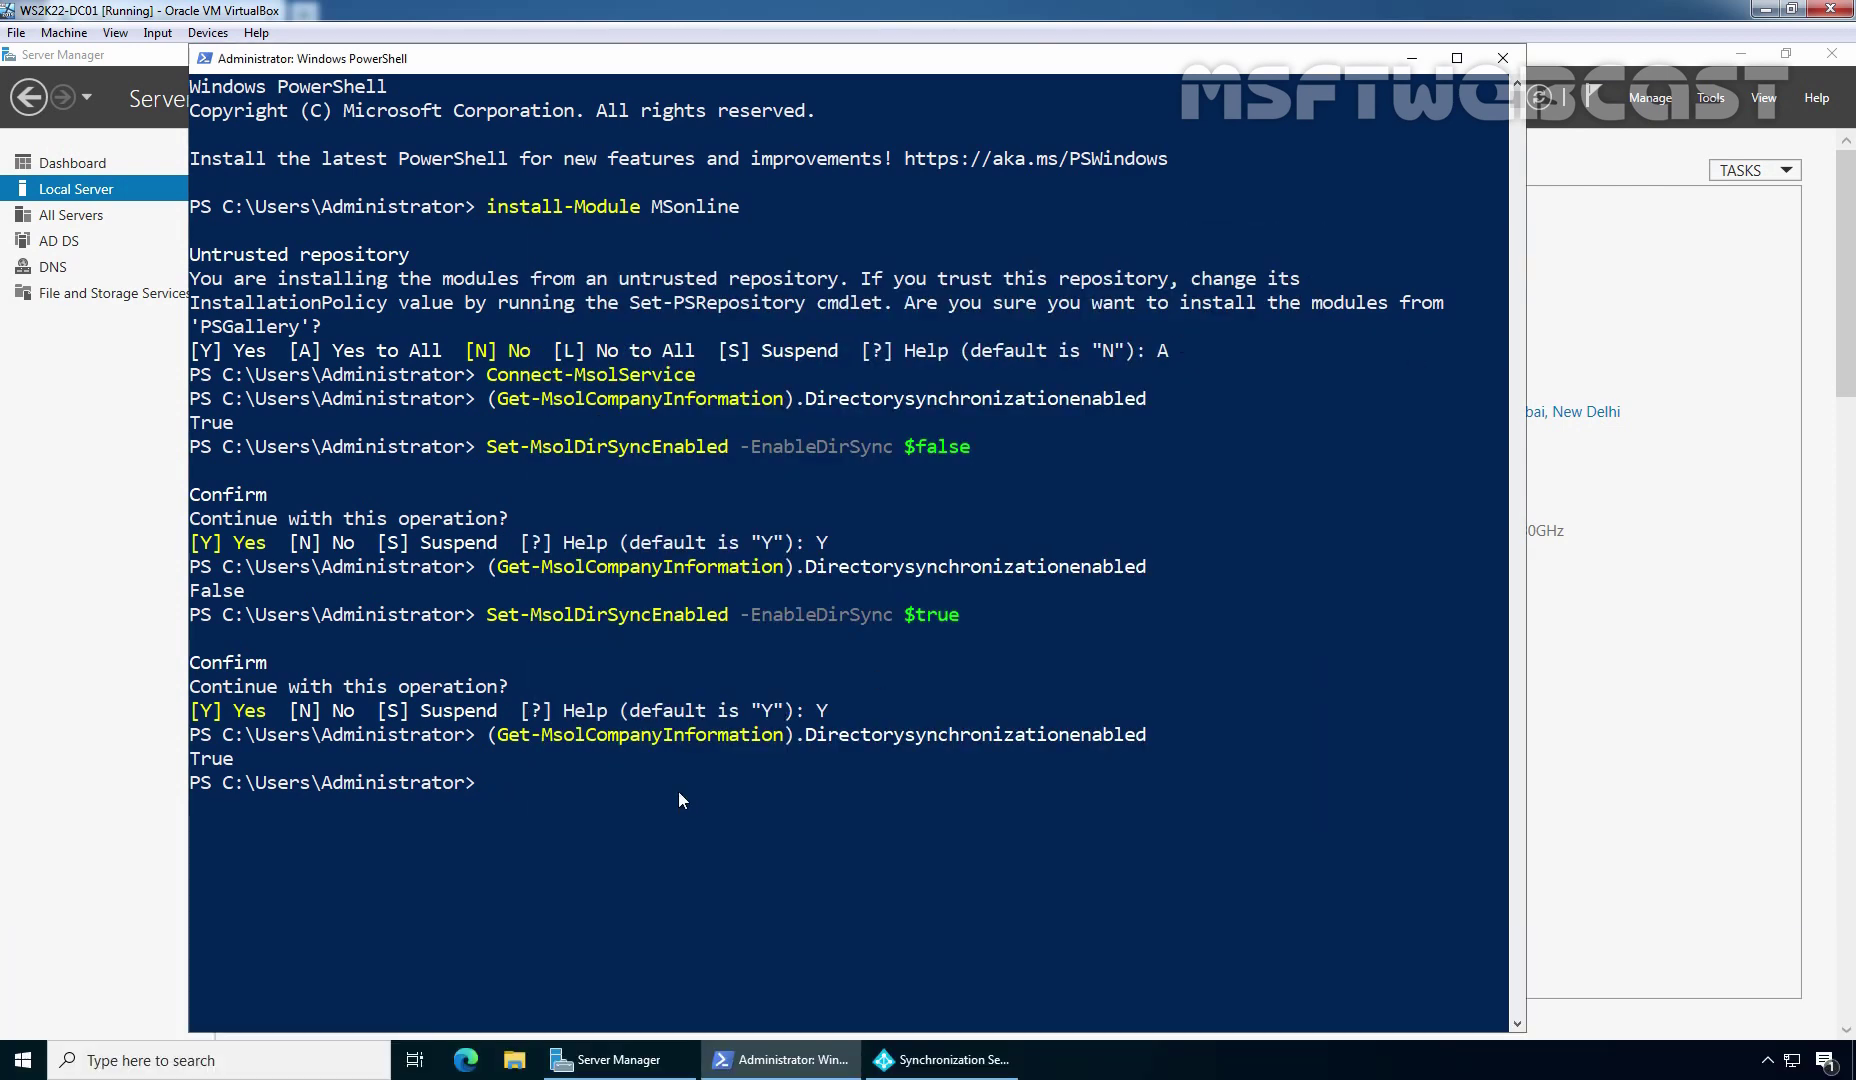
Paste and run Start-ADSyncSyncCycle -PolicyType Initial to start an initial sync
type("Start-ADSyncSyncCycle -PolicyType Initial")
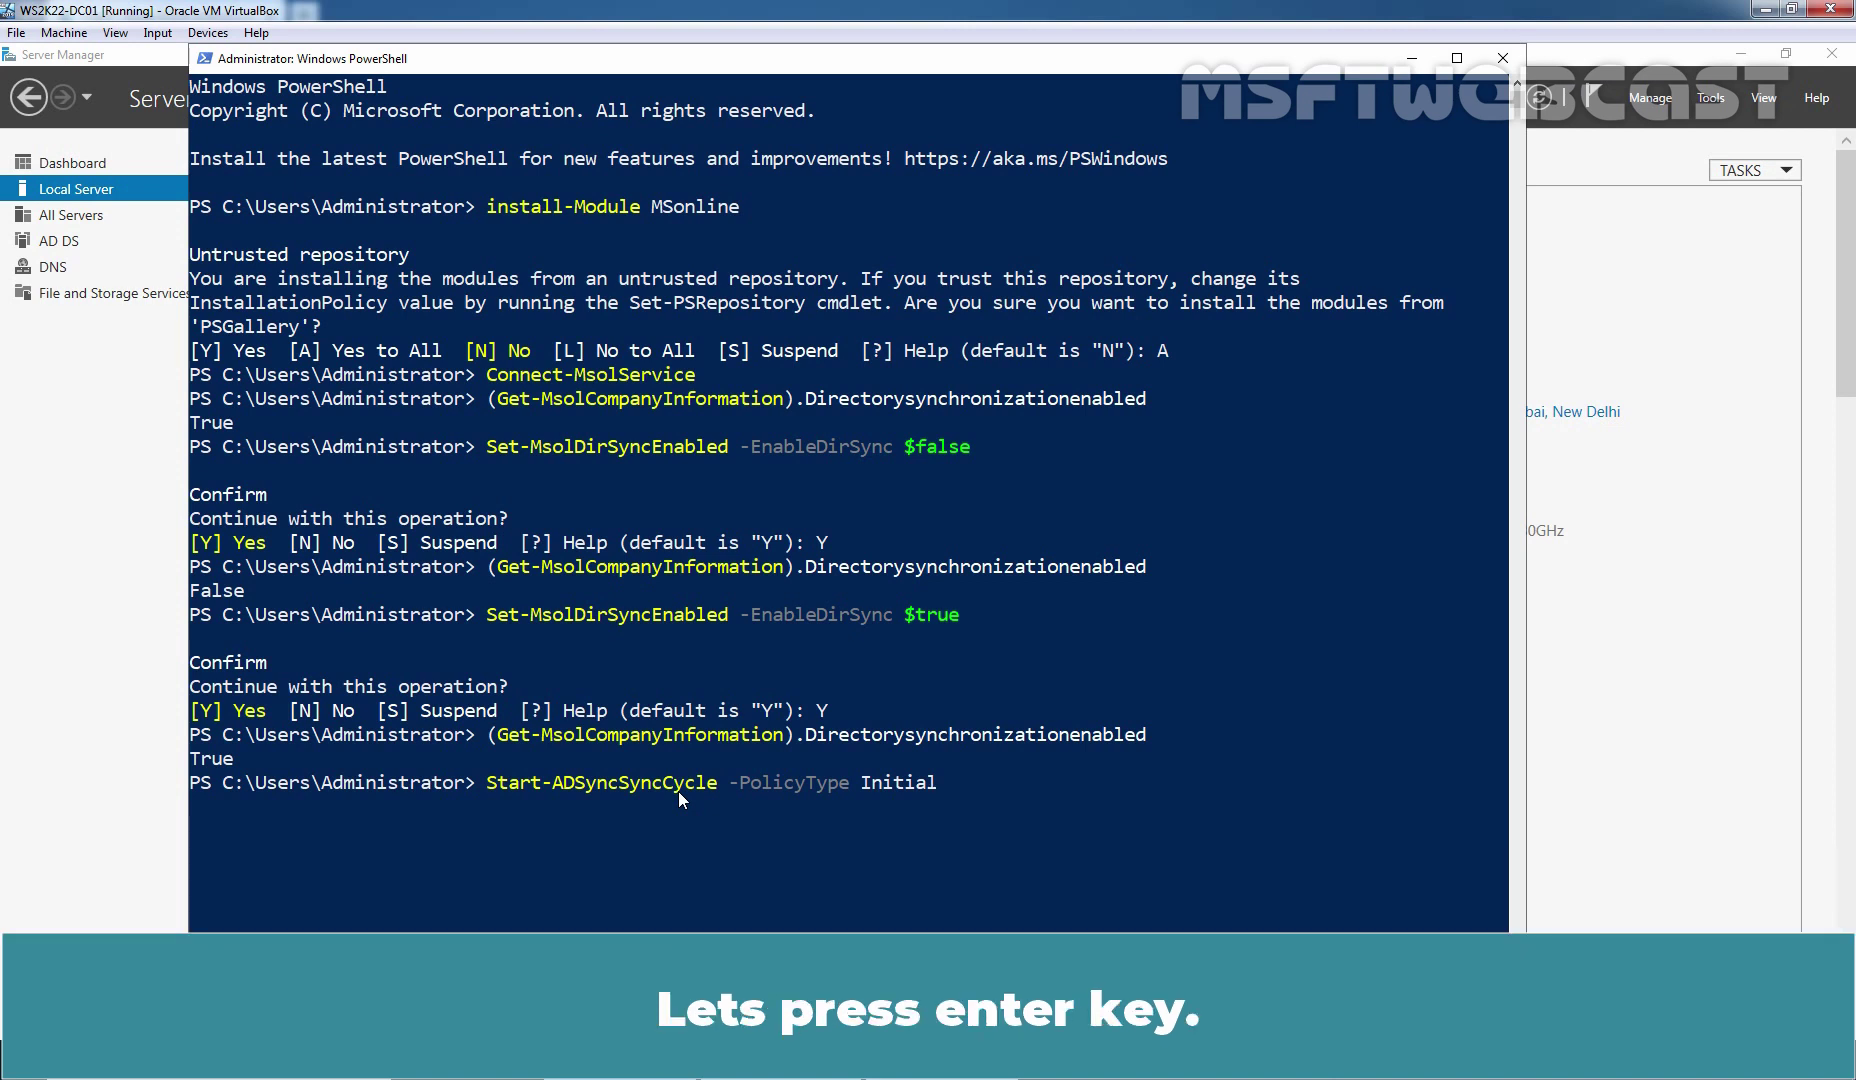
key("Return")
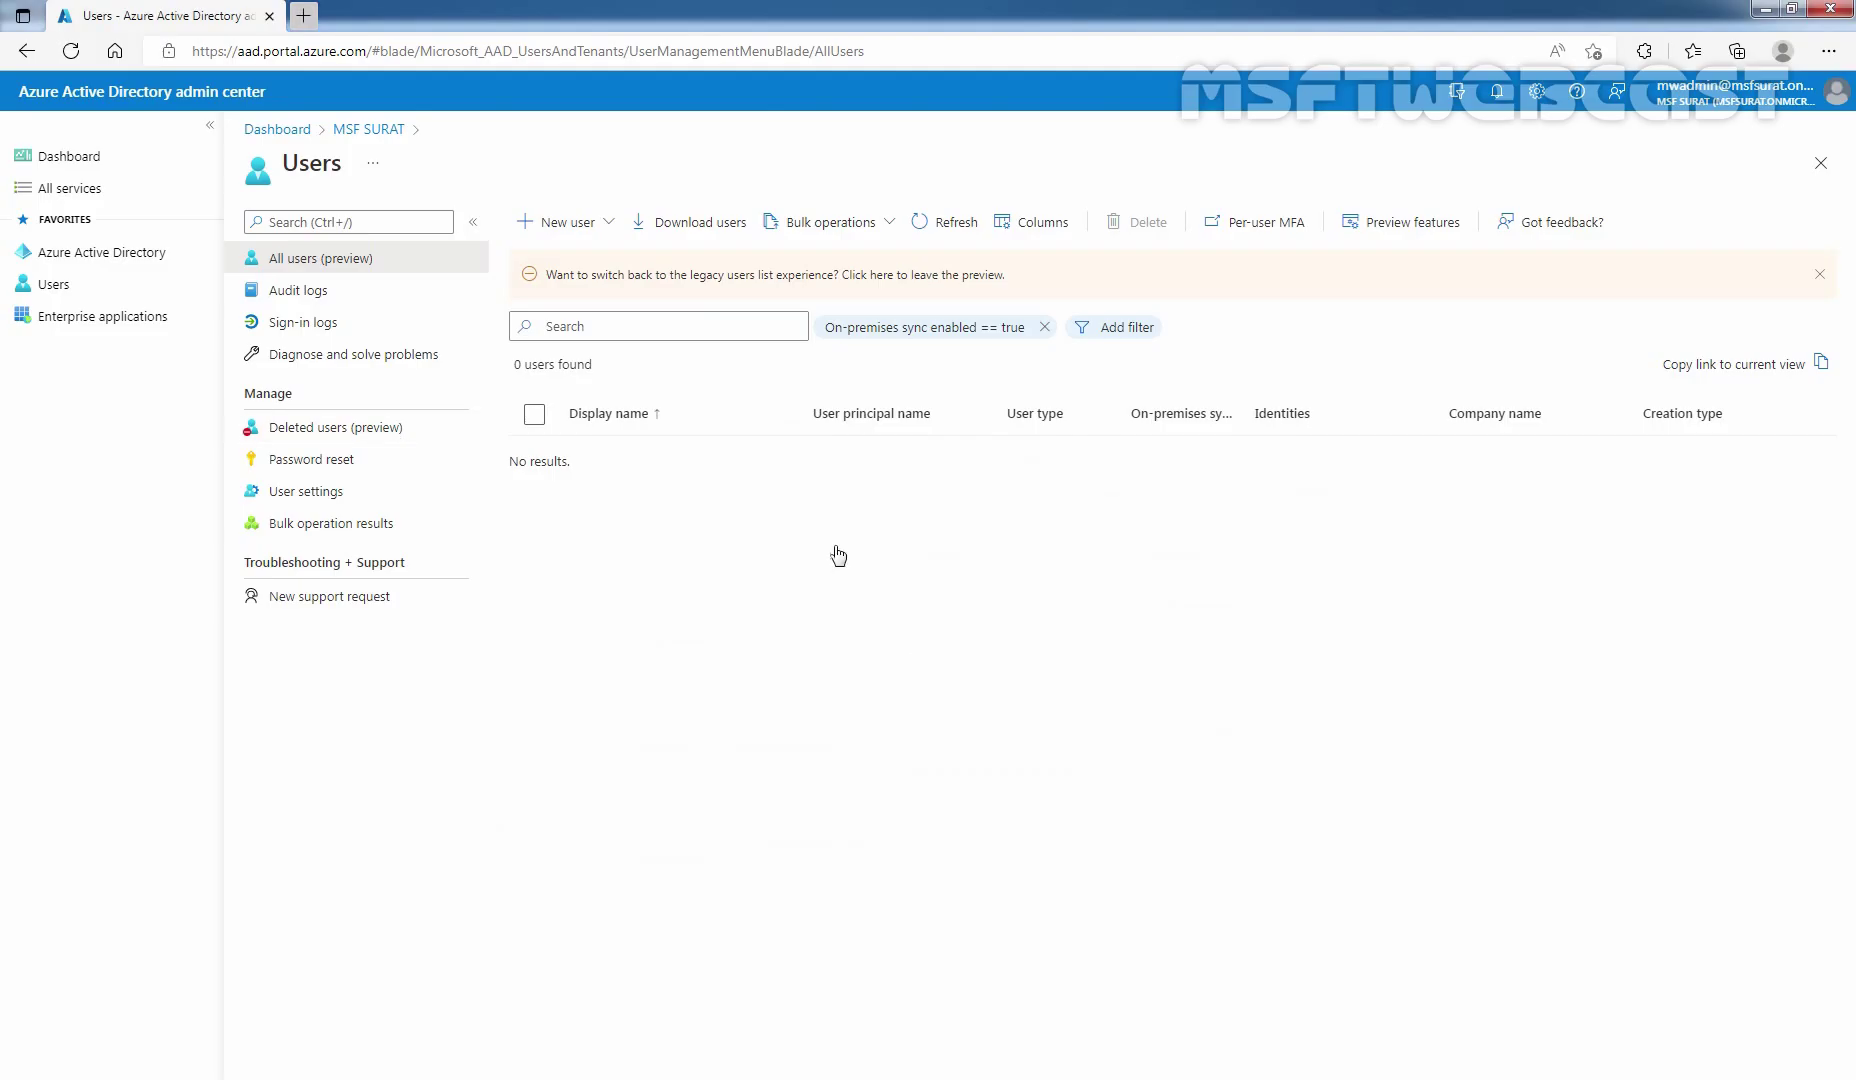
Refresh the Users list and widen the On-premises sync enabled column to show the five synced test users as Yes
left_click(71, 51)
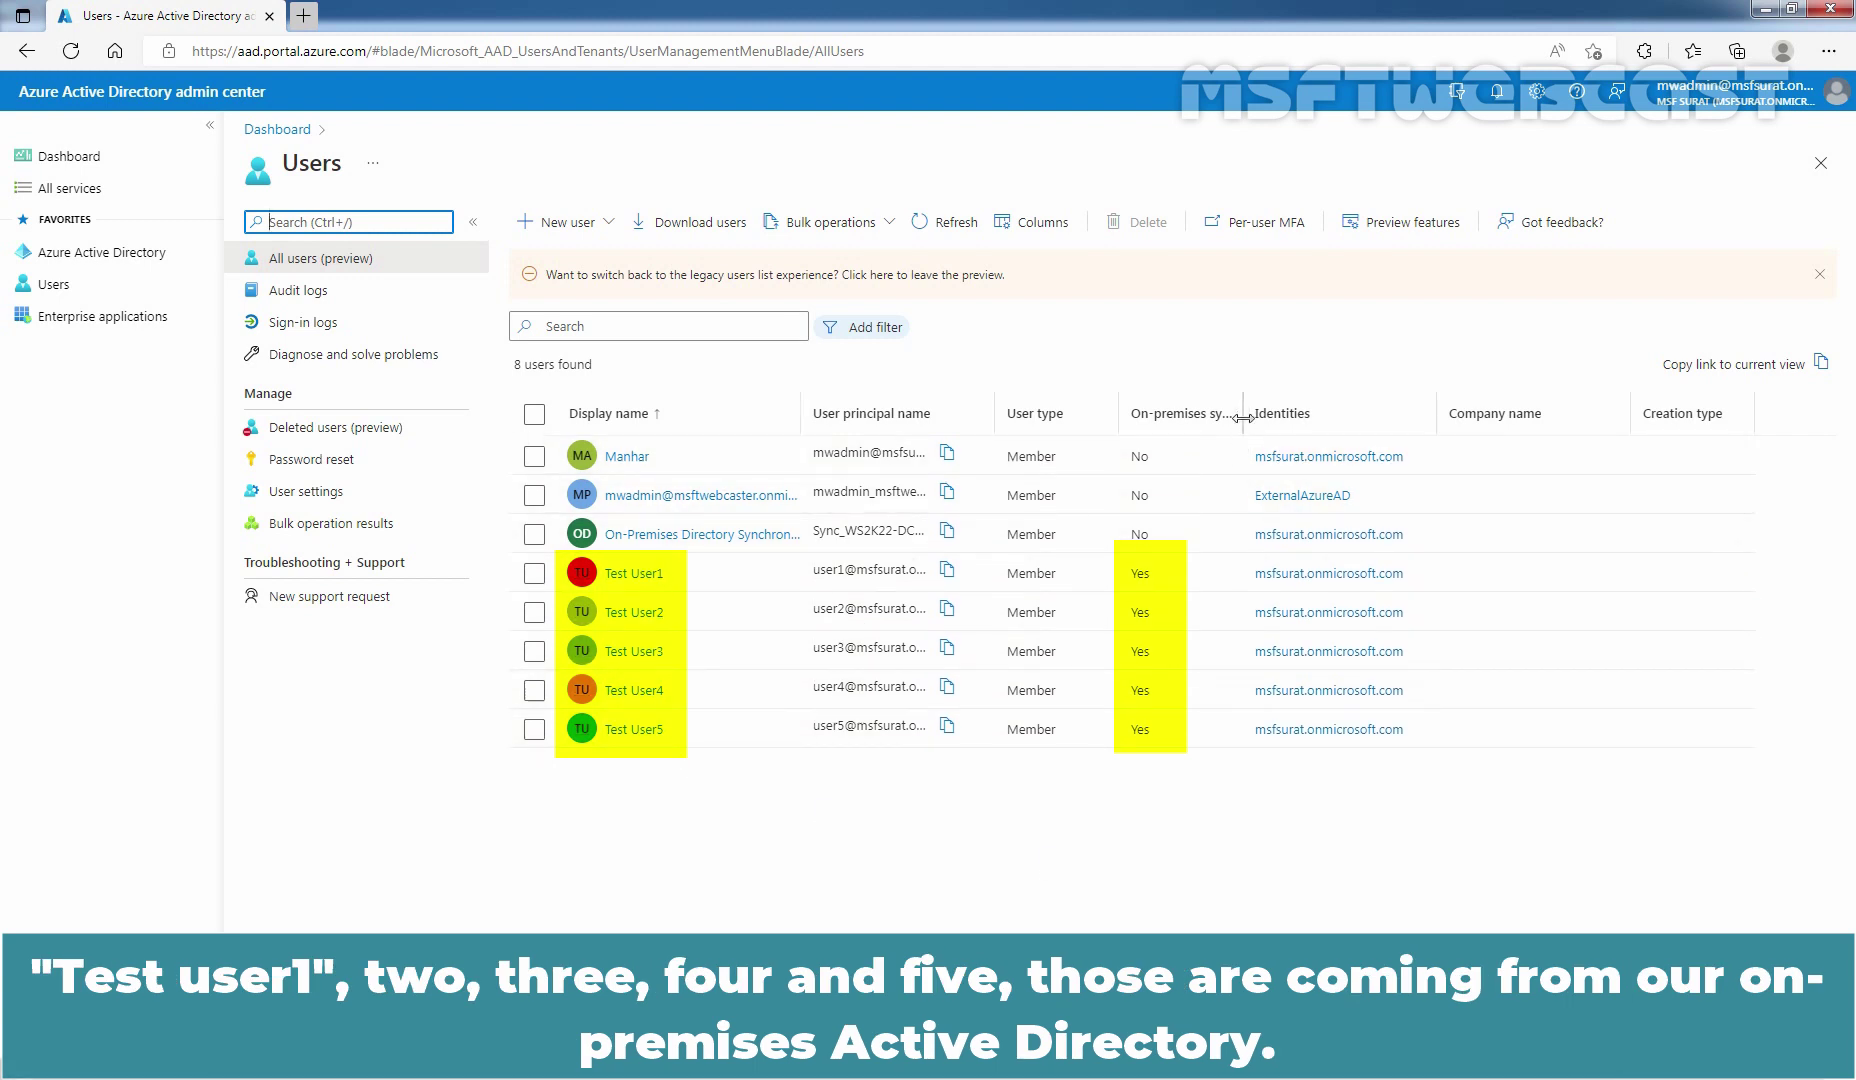
left_click_drag(1244, 413, 1354, 410)
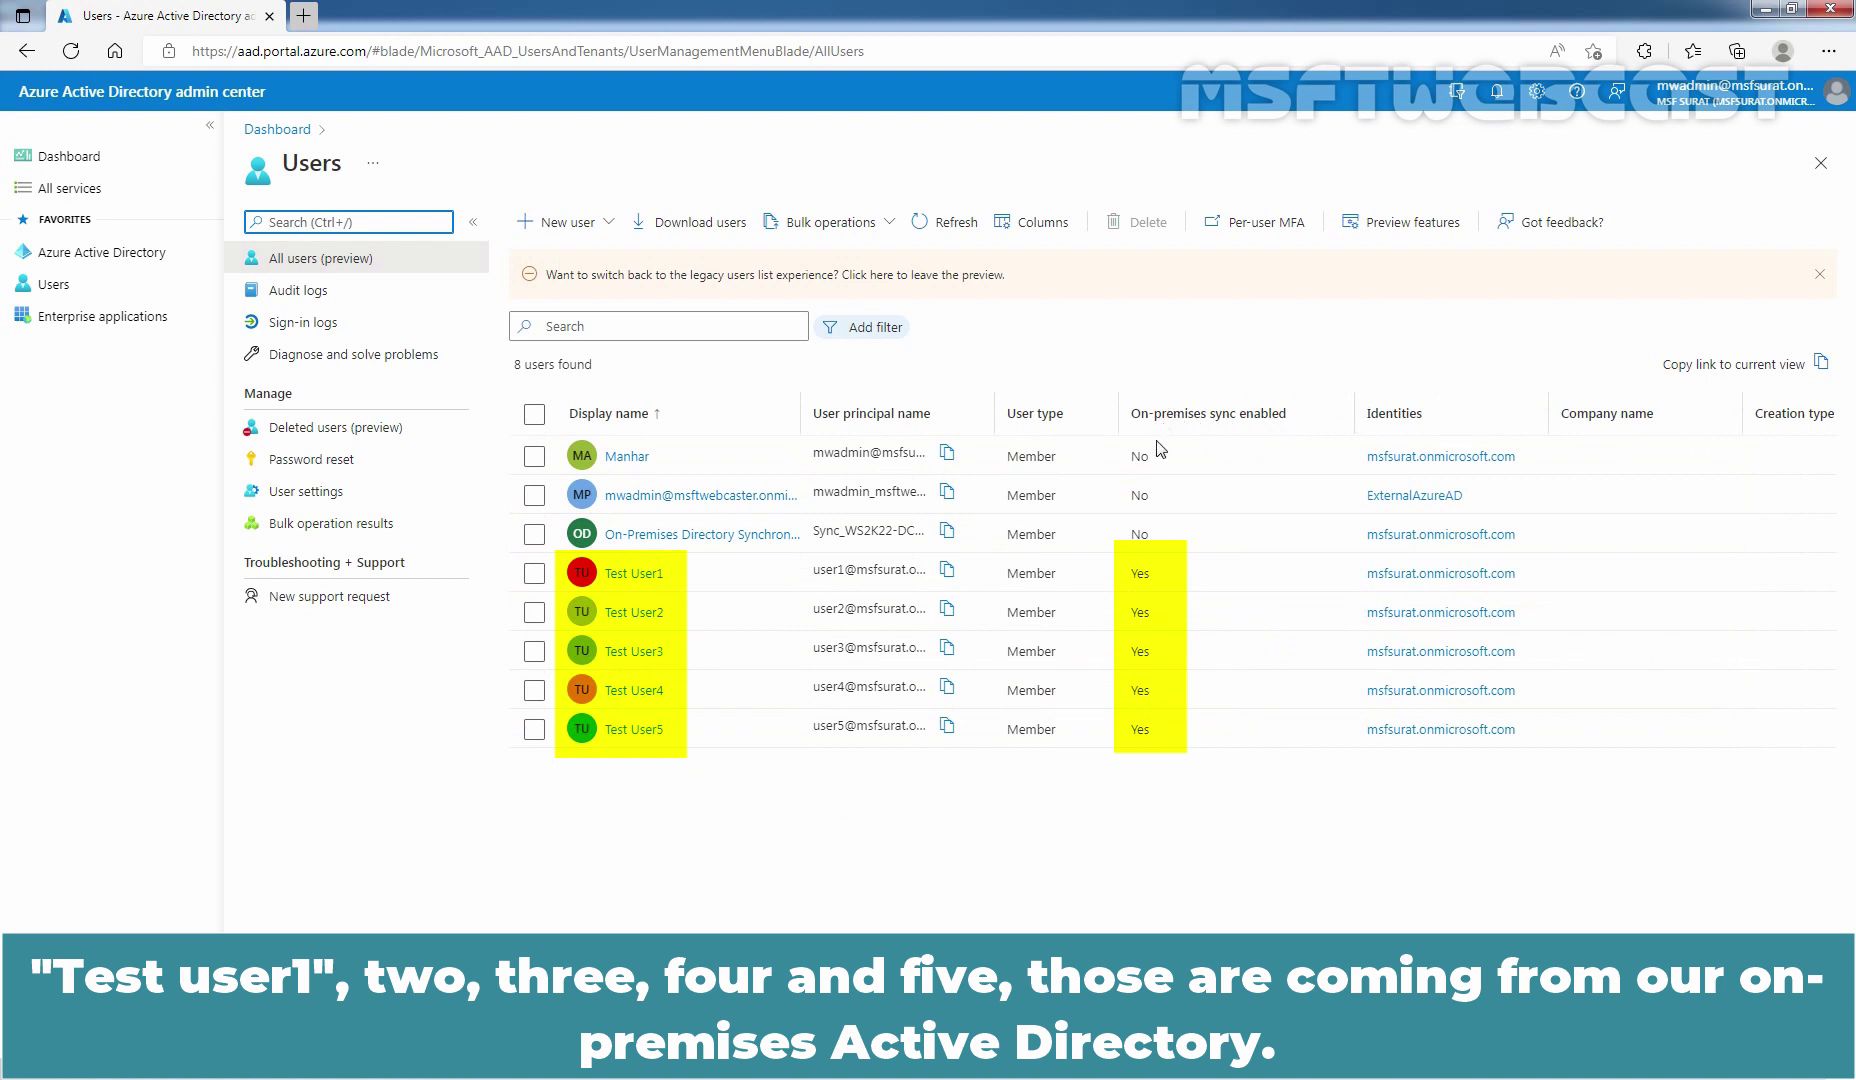